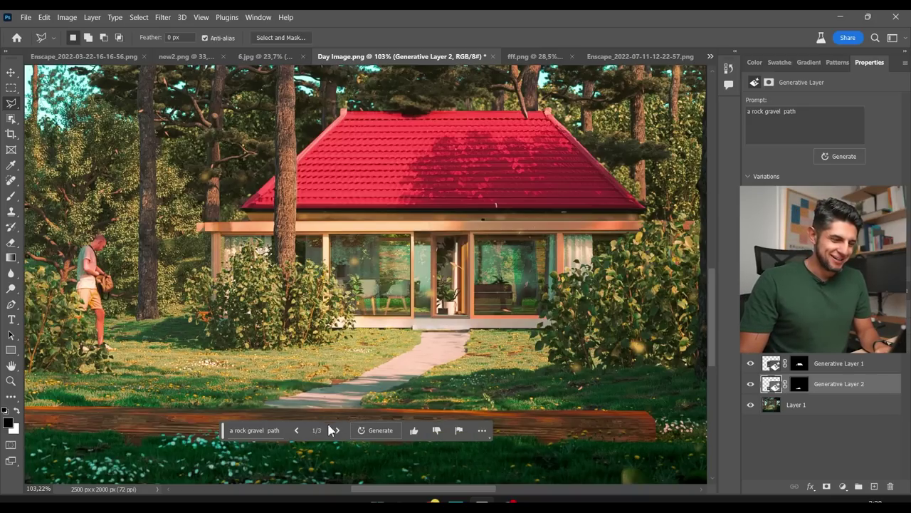
Step: Compare the three generated gravel-path variations for the walkway and return to the grey one
{"action": "left_click", "coordinate": [337, 430]}
{"action": "left_click", "coordinate": [336, 430]}
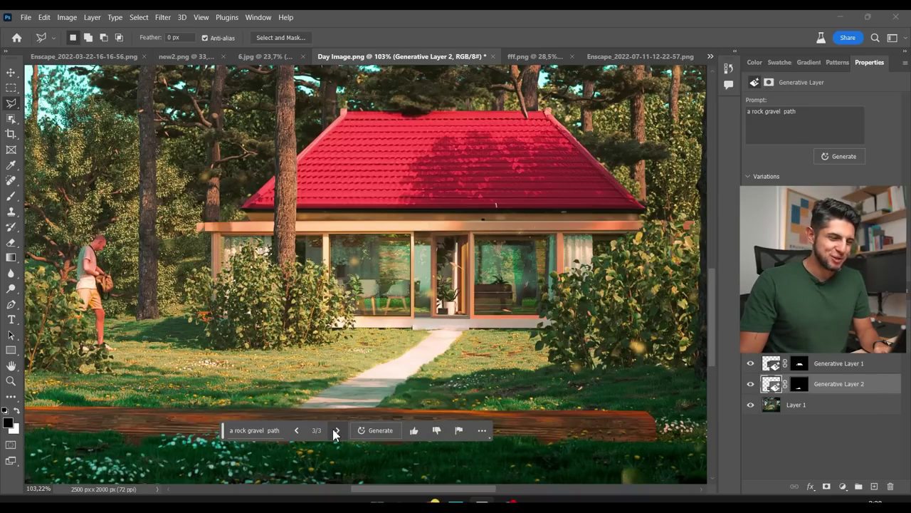
{"action": "left_click", "coordinate": [297, 431]}
{"action": "left_click", "coordinate": [298, 431]}
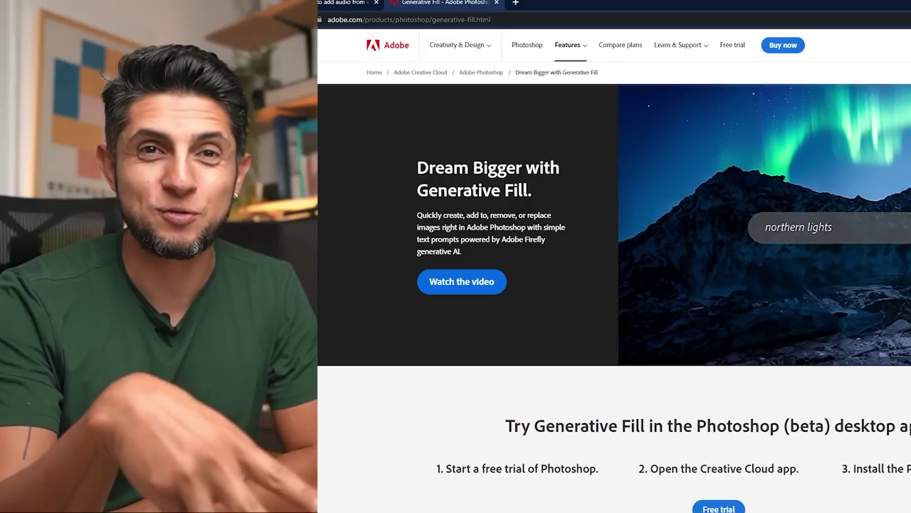
Step: Scroll down the Dream Bigger with Generative Fill page to the You may also like articles
{"action": "scroll", "coordinate": [342, 360], "scroll_direction": "down", "scroll_amount": 3}
{"action": "scroll", "coordinate": [344, 359], "scroll_direction": "down", "scroll_amount": 8}
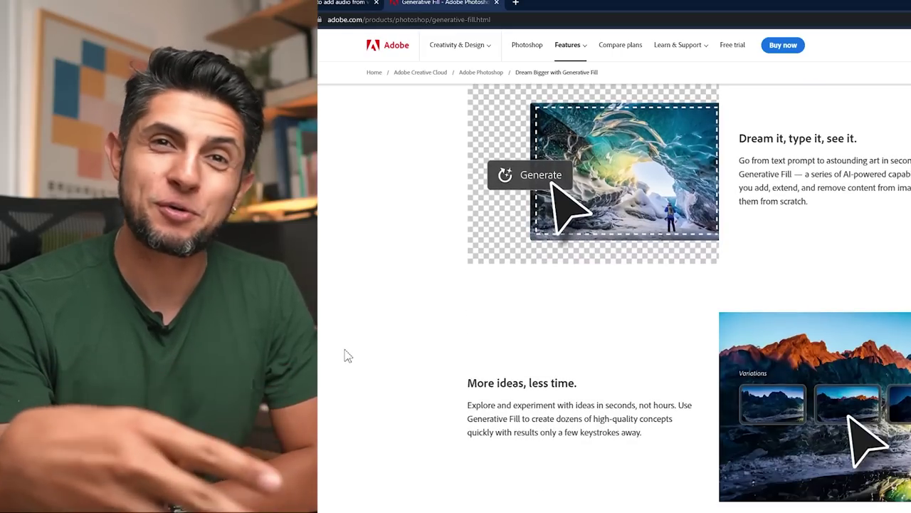
{"action": "scroll", "coordinate": [345, 354], "scroll_direction": "down", "scroll_amount": 7}
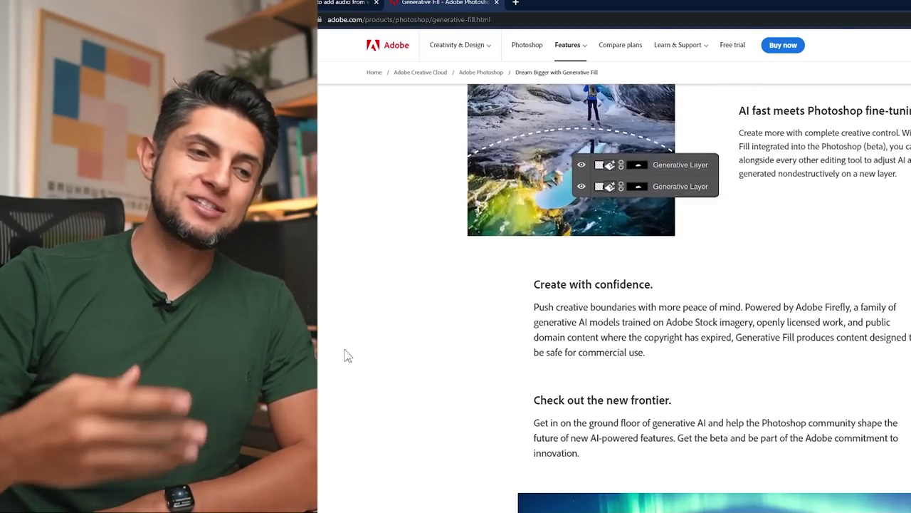
{"action": "scroll", "coordinate": [344, 356], "scroll_direction": "down", "scroll_amount": 12}
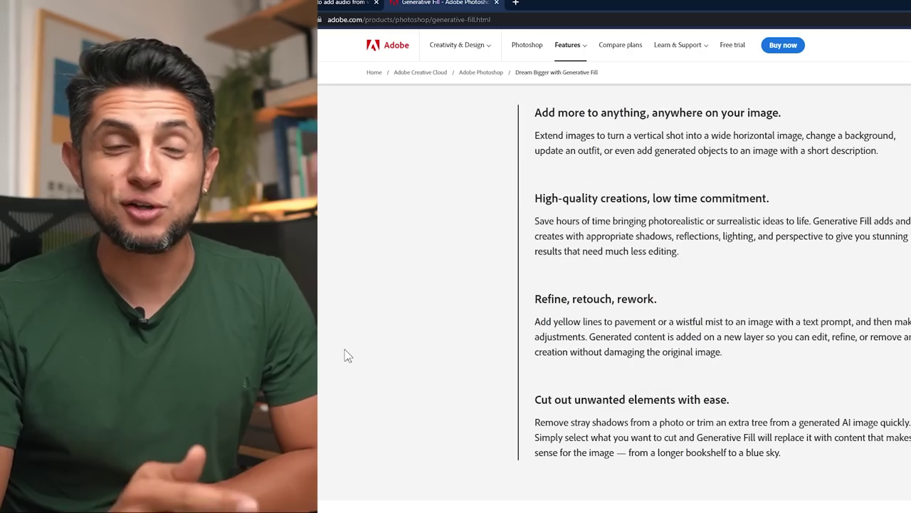
{"action": "scroll", "coordinate": [346, 356], "scroll_direction": "down", "scroll_amount": 5}
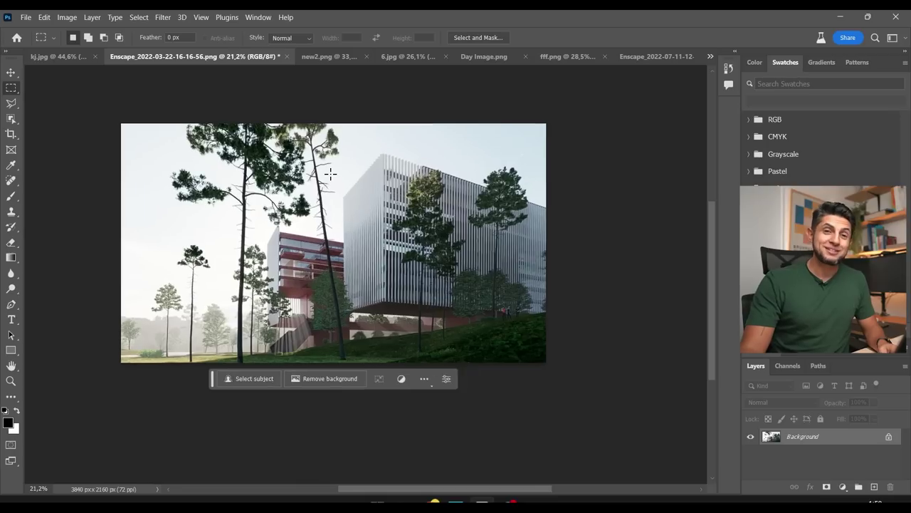
{"action": "scroll", "coordinate": [330, 173], "scroll_direction": "up", "scroll_amount": 2}
{"action": "scroll", "coordinate": [492, 227], "scroll_direction": "down", "scroll_amount": 2}
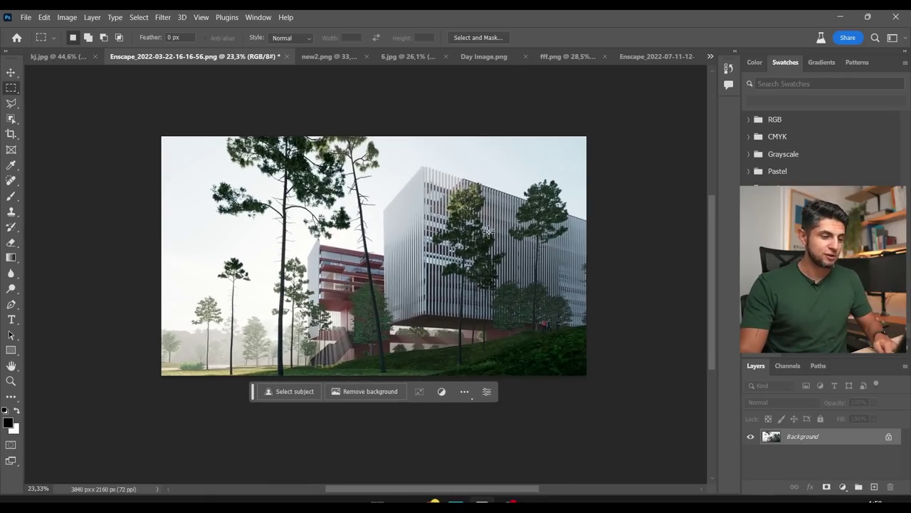
Step: Extend the render's canvas downward to 3840×2871 px and marquee-select the new white strip
{"action": "key", "text": "c"}
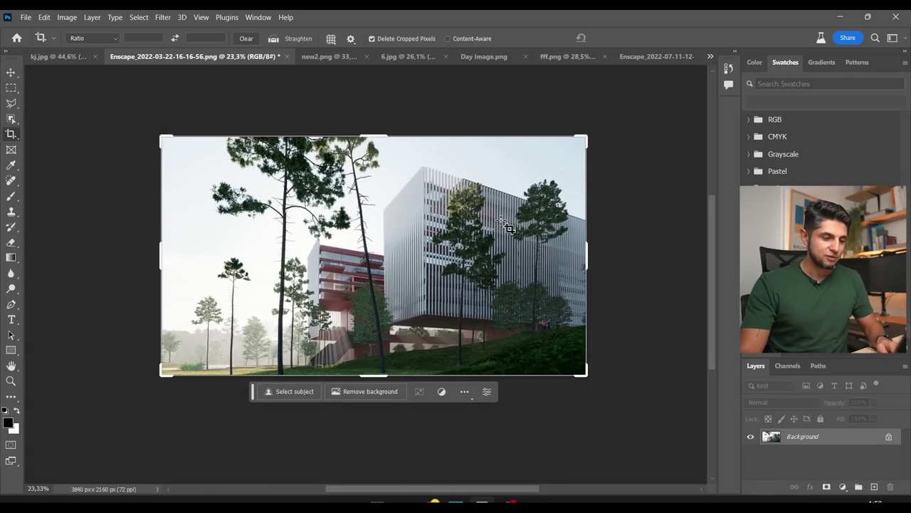
{"action": "mouse_move", "coordinate": [591, 258]}
{"action": "left_mouse_down"}
{"action": "mouse_move", "coordinate": [655, 259]}
{"action": "mouse_move", "coordinate": [588, 257]}
{"action": "left_mouse_up"}
{"action": "left_click_drag", "start_coordinate": [368, 380], "coordinate": [368, 415]}
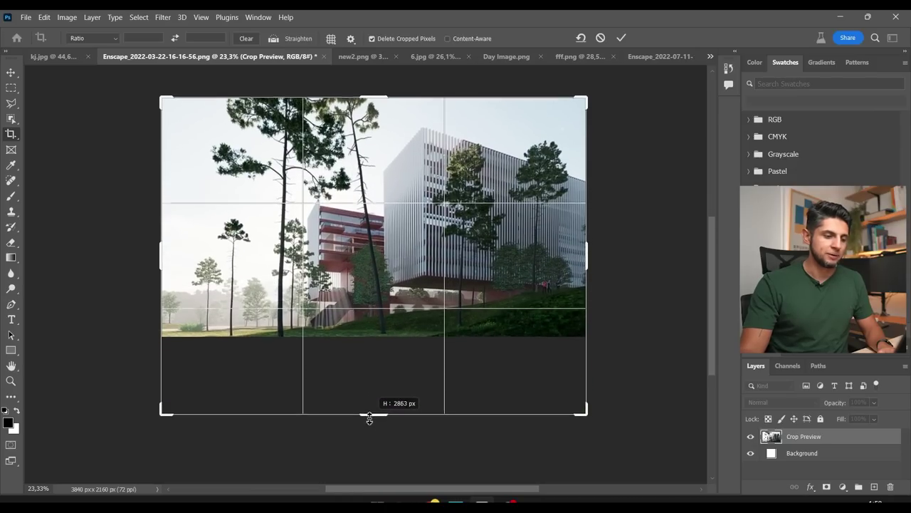
{"action": "key", "text": "Return"}
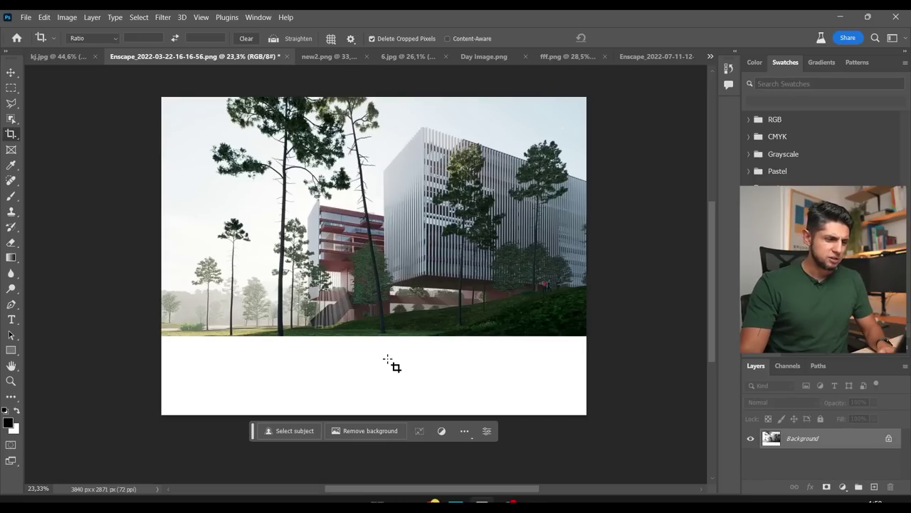
{"action": "key", "text": "m"}
{"action": "left_click_drag", "start_coordinate": [158, 333], "coordinate": [601, 466]}
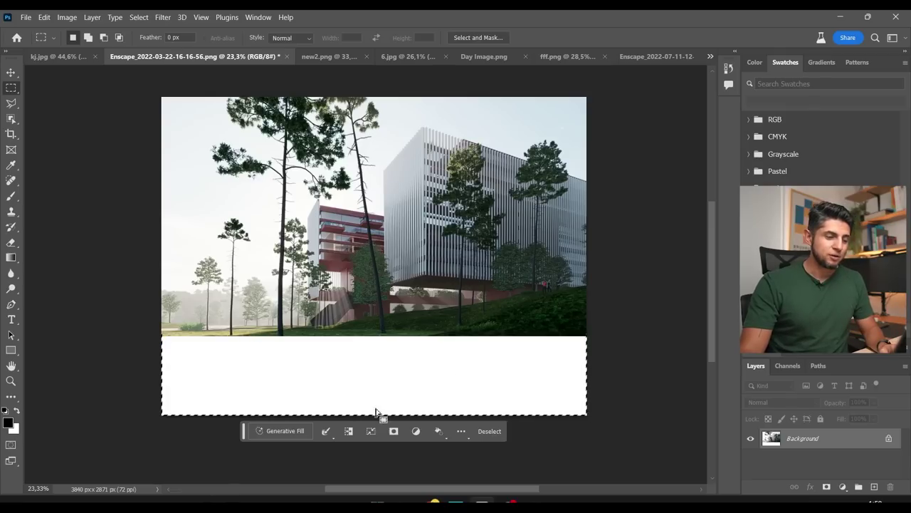
Step: Fill the bottom strip with prompt-less generated grass and show variation 3 of 3
{"action": "left_click", "coordinate": [295, 432]}
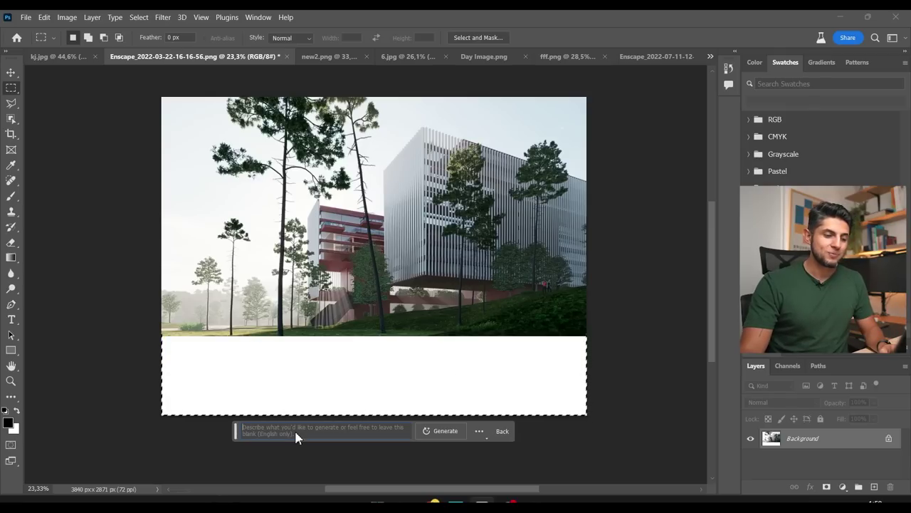
{"action": "left_click", "coordinate": [440, 431]}
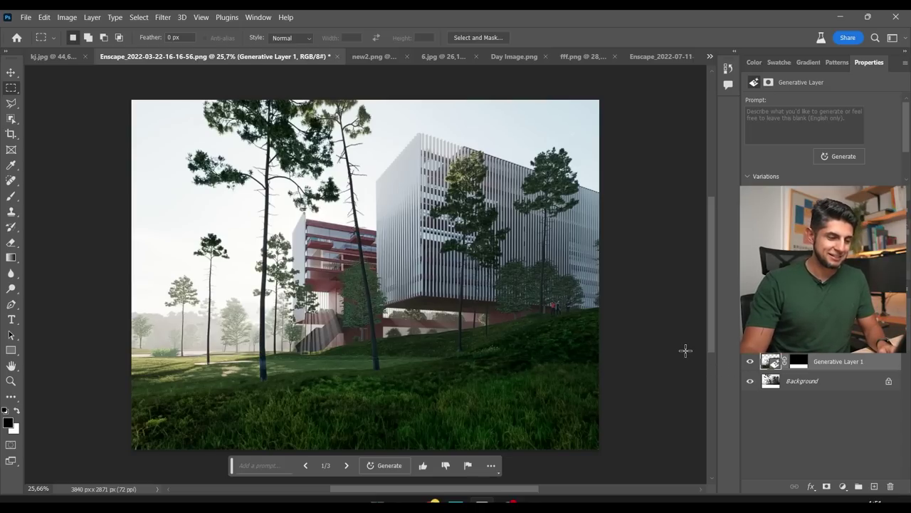
{"action": "scroll", "coordinate": [401, 377], "scroll_direction": "up", "scroll_amount": 8}
{"action": "scroll", "coordinate": [401, 378], "scroll_direction": "down", "scroll_amount": 6}
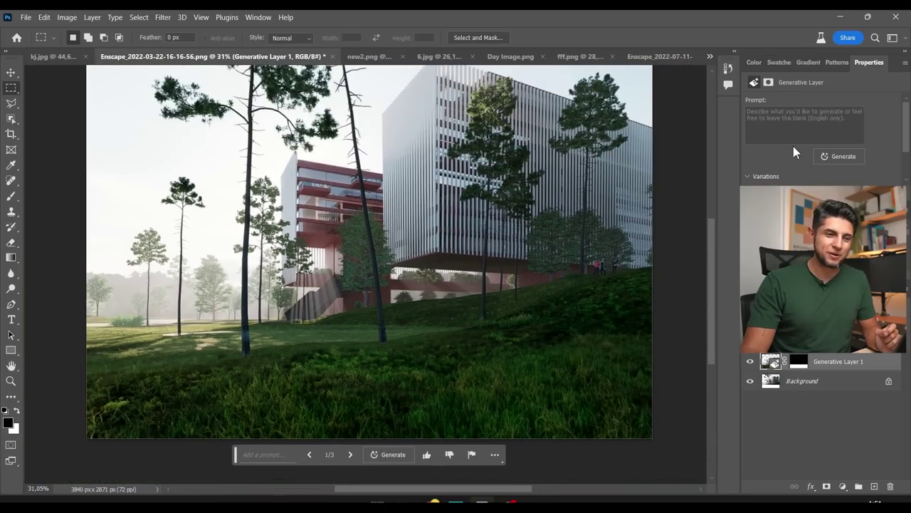
{"action": "scroll", "coordinate": [791, 160], "scroll_direction": "down", "scroll_amount": 2}
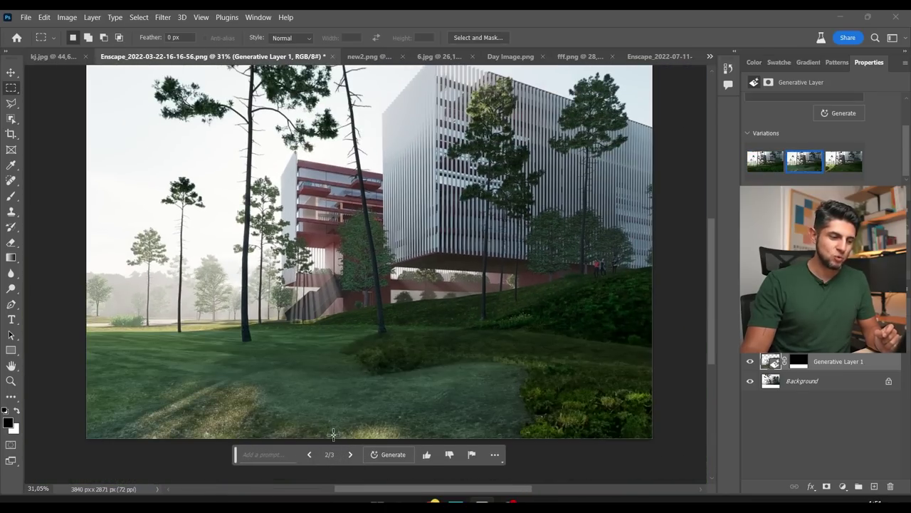
{"action": "left_click", "coordinate": [351, 456]}
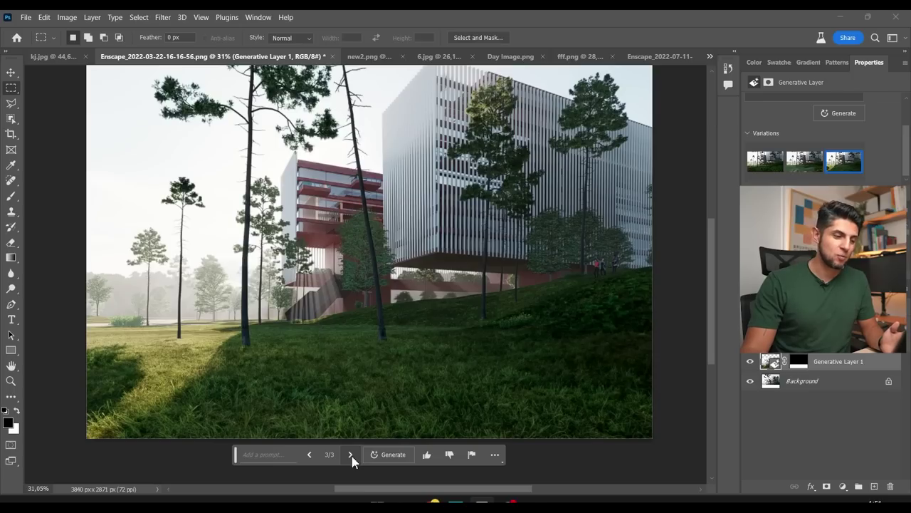
{"action": "scroll", "coordinate": [433, 367], "scroll_direction": "down", "scroll_amount": 1}
{"action": "scroll", "coordinate": [435, 369], "scroll_direction": "up", "scroll_amount": 1}
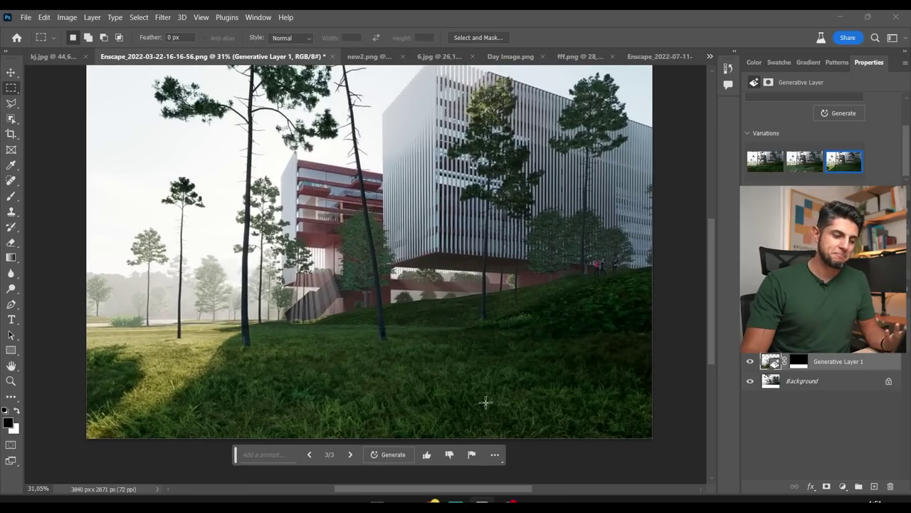
Step: Generate three more grass variations, for six in total, with the first shown
{"action": "left_click", "coordinate": [399, 454]}
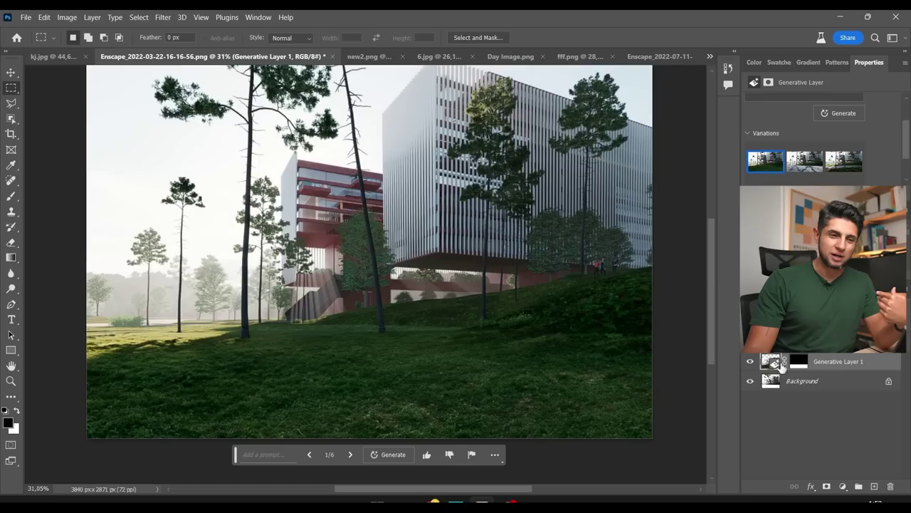
{"action": "scroll", "coordinate": [784, 96], "scroll_direction": "up", "scroll_amount": 1}
{"action": "left_click", "coordinate": [786, 116]}
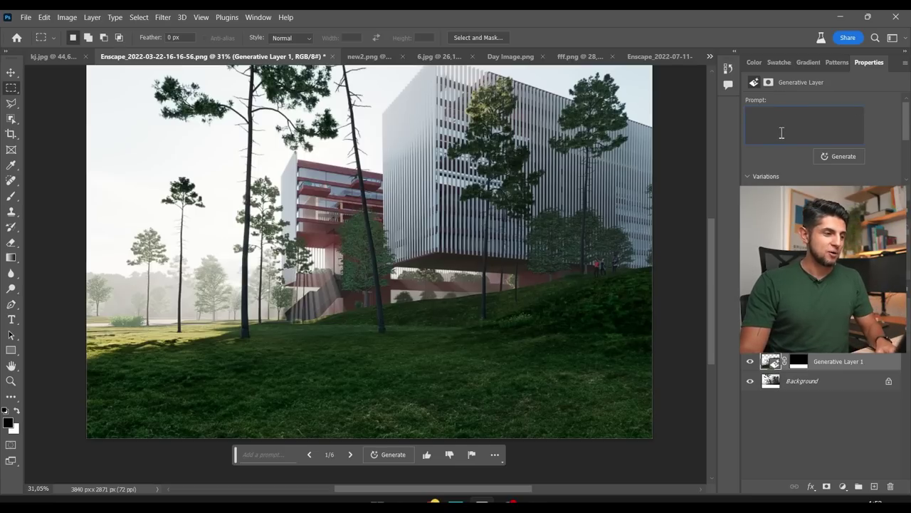
Step: Unlock the Background layer so it becomes editable Layer 0
{"action": "key", "text": "v"}
{"action": "scroll", "coordinate": [485, 324], "scroll_direction": "down", "scroll_amount": 2}
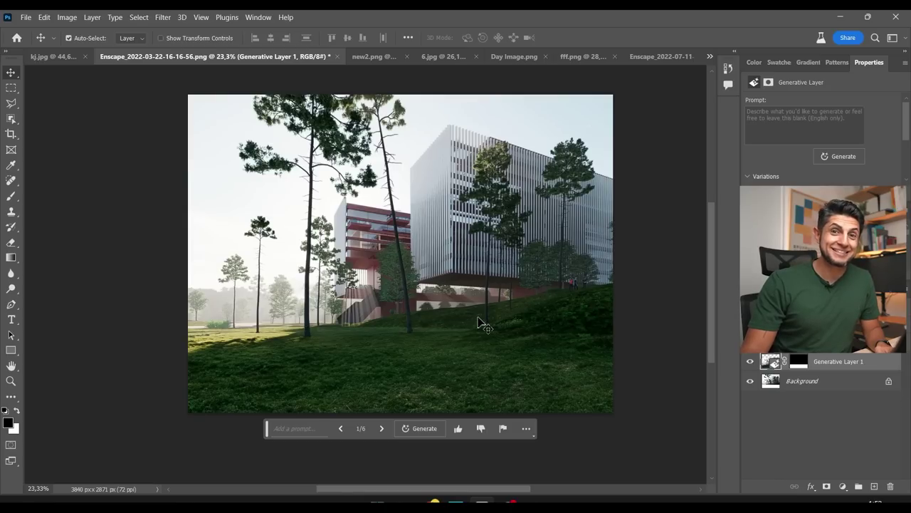
{"action": "scroll", "coordinate": [482, 324], "scroll_direction": "down", "scroll_amount": 1}
{"action": "left_click", "coordinate": [889, 390]}
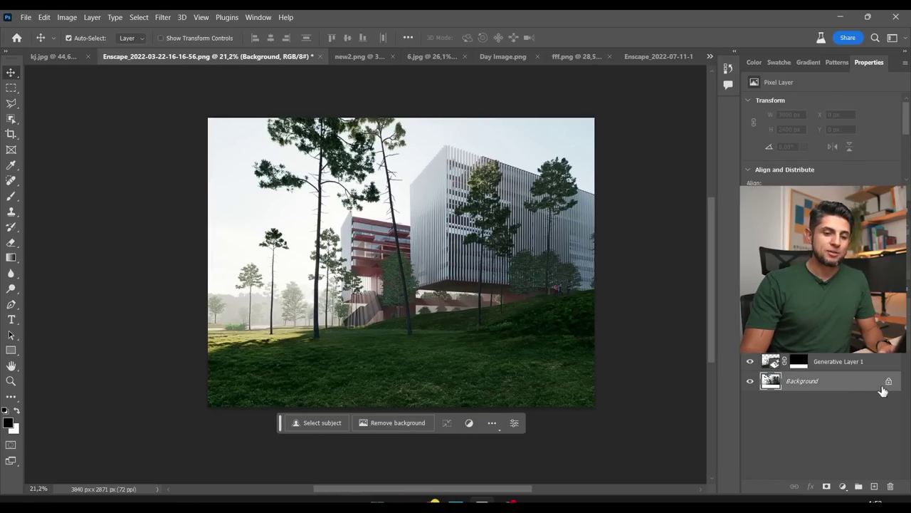
{"action": "left_click", "coordinate": [888, 384]}
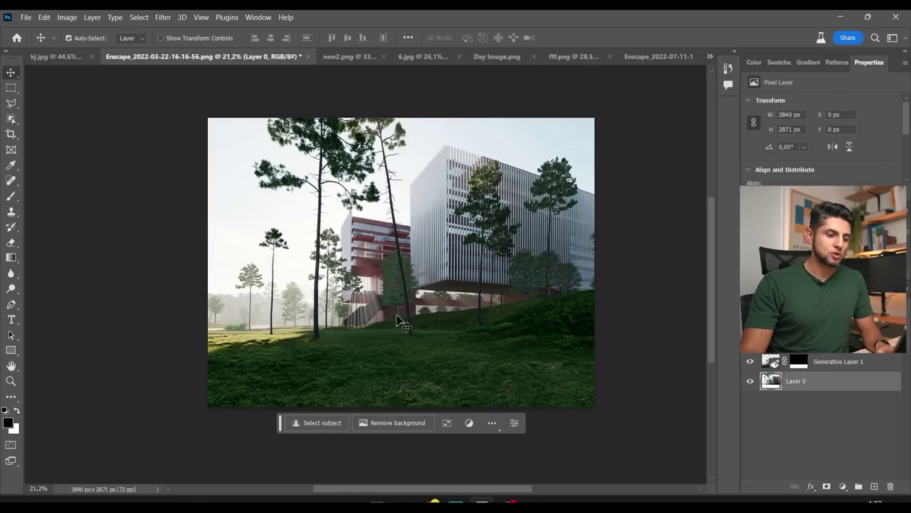
{"action": "scroll", "coordinate": [402, 349], "scroll_direction": "up", "scroll_amount": 3}
{"action": "scroll", "coordinate": [401, 362], "scroll_direction": "down", "scroll_amount": 2}
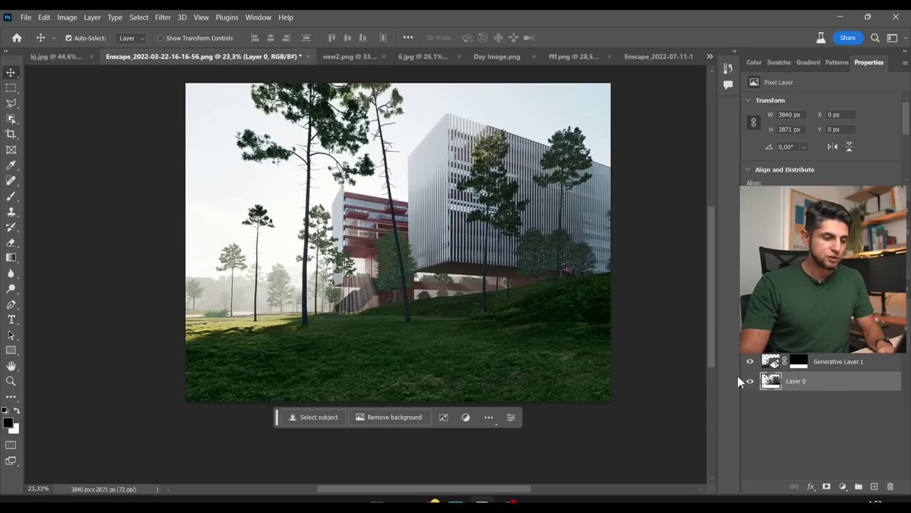
Step: Lasso an area of the lawn and generate 'a couple in a picnic' in it
{"action": "key", "text": "l"}
{"action": "scroll", "coordinate": [470, 363], "scroll_direction": "up", "scroll_amount": 3}
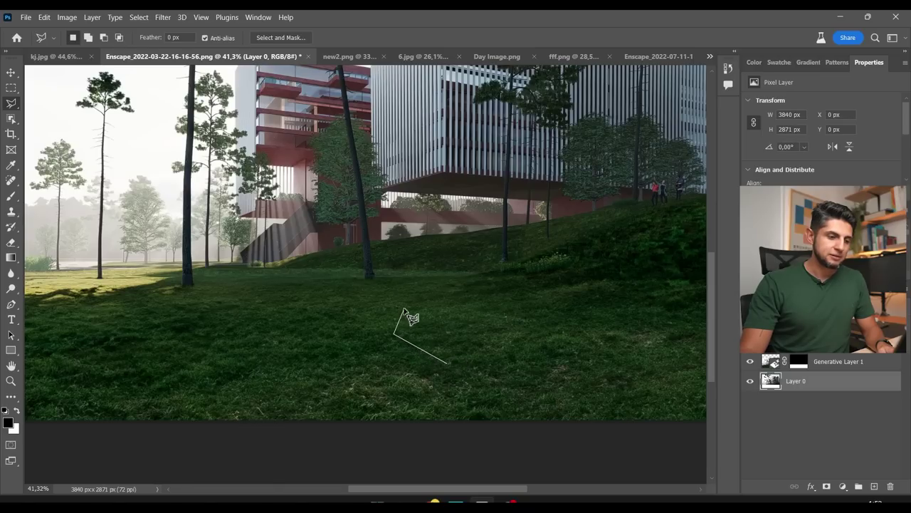
{"action": "scroll", "coordinate": [496, 253], "scroll_direction": "down", "scroll_amount": 2}
{"action": "double_click", "coordinate": [527, 337]}
{"action": "scroll", "coordinate": [519, 341], "scroll_direction": "up", "scroll_amount": 1}
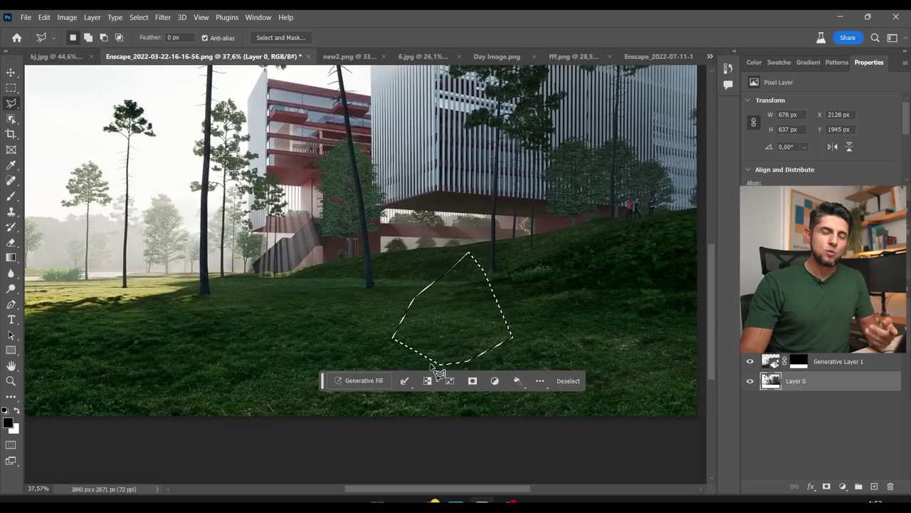
{"action": "left_click", "coordinate": [376, 381]}
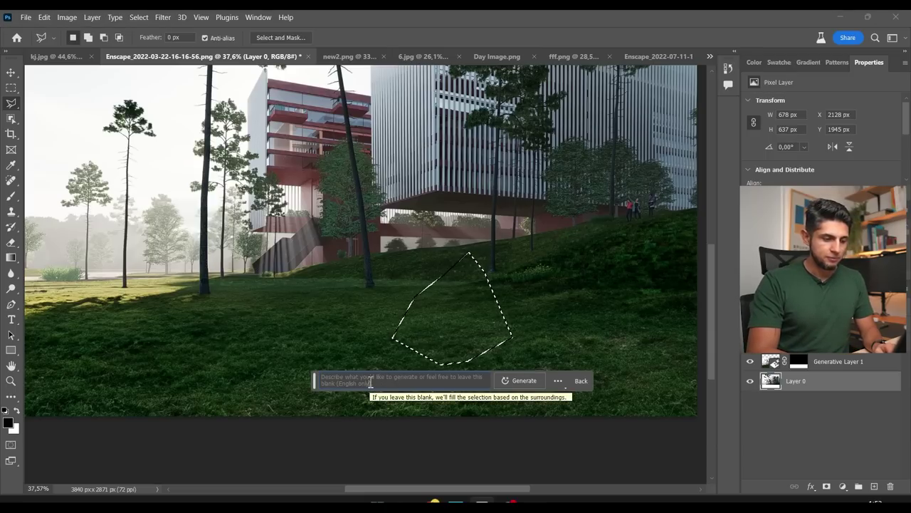
{"action": "type", "text": "a couple in a picnic"}
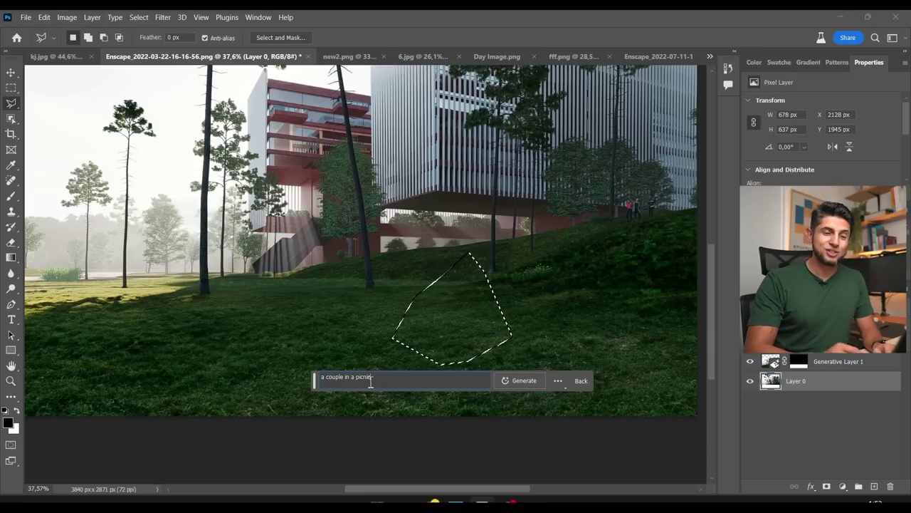
{"action": "key", "text": "Return"}
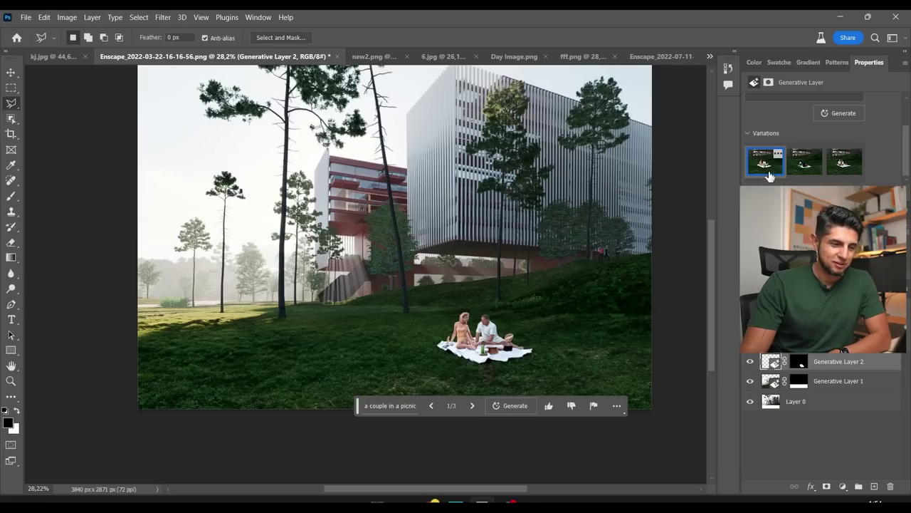
Step: Compare the three picnic couple variations and settle on the first one
{"action": "left_click", "coordinate": [802, 164]}
{"action": "left_click", "coordinate": [840, 165]}
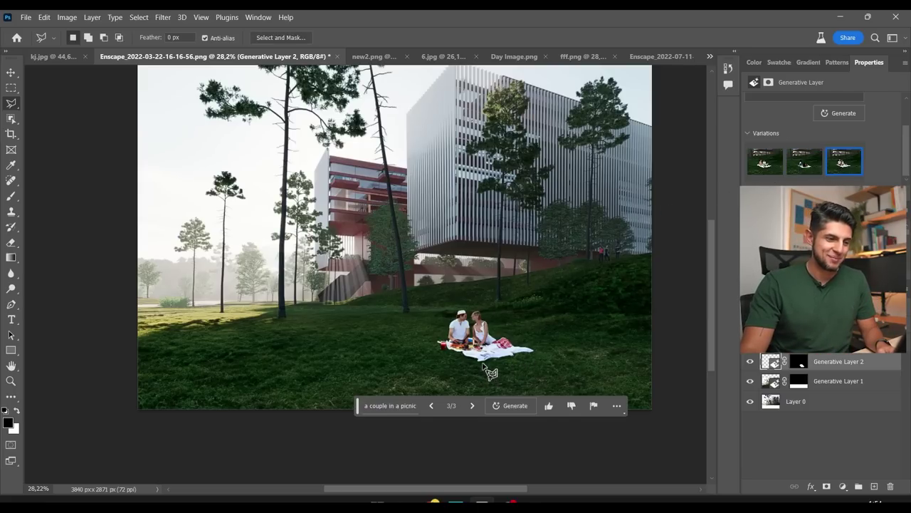
{"action": "scroll", "coordinate": [487, 370], "scroll_direction": "up", "scroll_amount": 10}
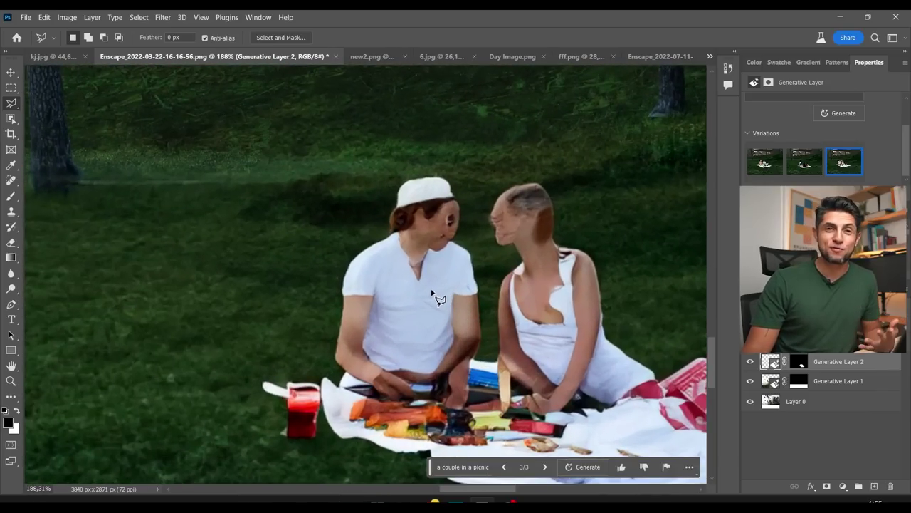
{"action": "left_click", "coordinate": [766, 161]}
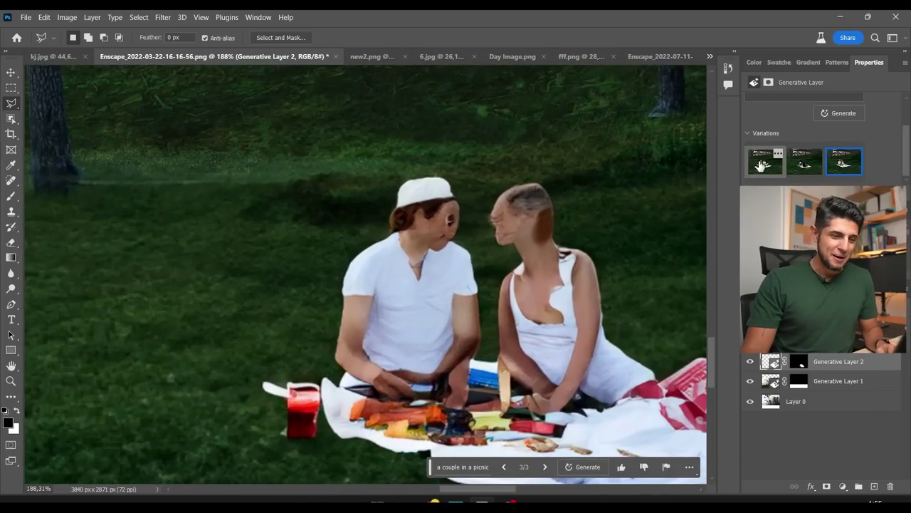
{"action": "scroll", "coordinate": [566, 306], "scroll_direction": "down", "scroll_amount": 10}
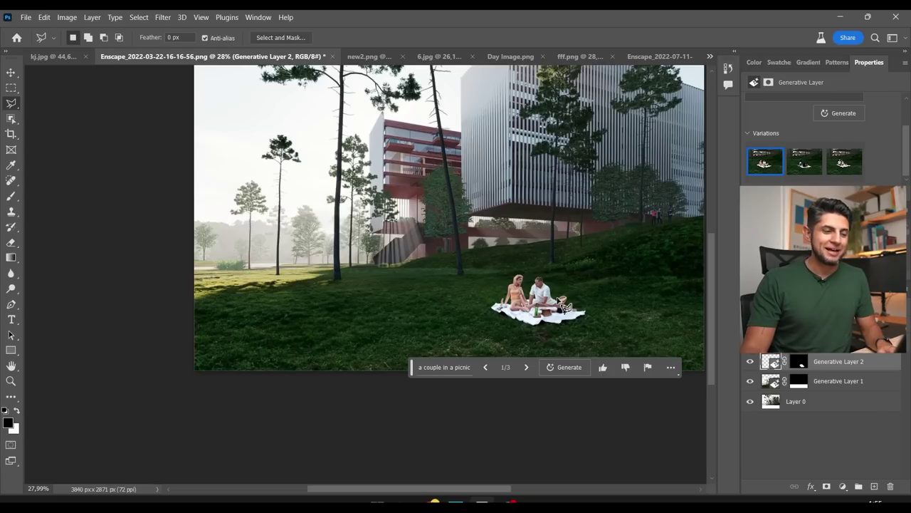
{"action": "scroll", "coordinate": [555, 299], "scroll_direction": "down", "scroll_amount": 2}
{"action": "scroll", "coordinate": [556, 299], "scroll_direction": "up", "scroll_amount": 4}
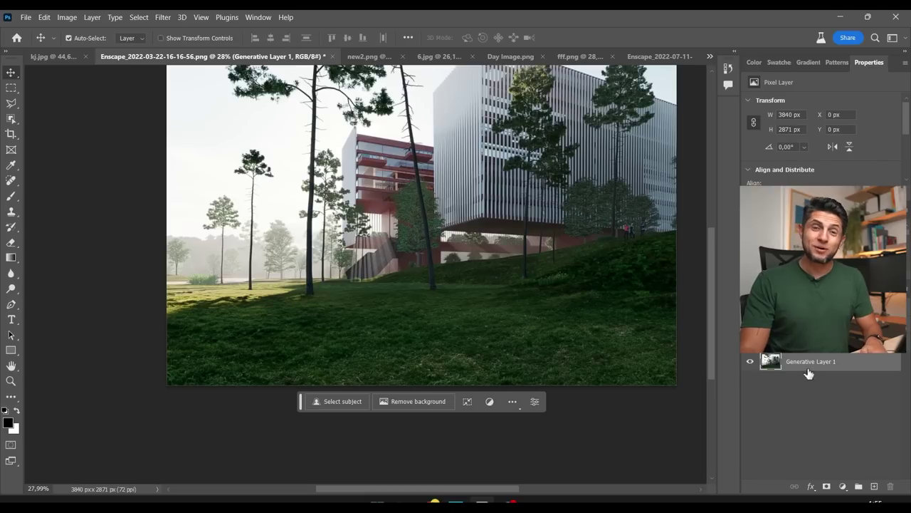
Step: Polygon-select the foreground below the hill and fill it with 'a field of tall grass', generating extra variations
{"action": "left_click", "coordinate": [678, 233]}
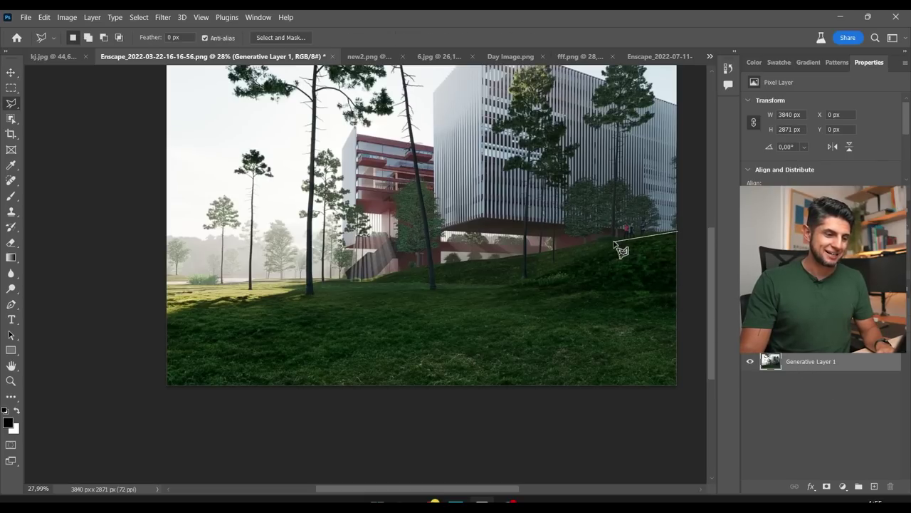
{"action": "double_click", "coordinate": [408, 272]}
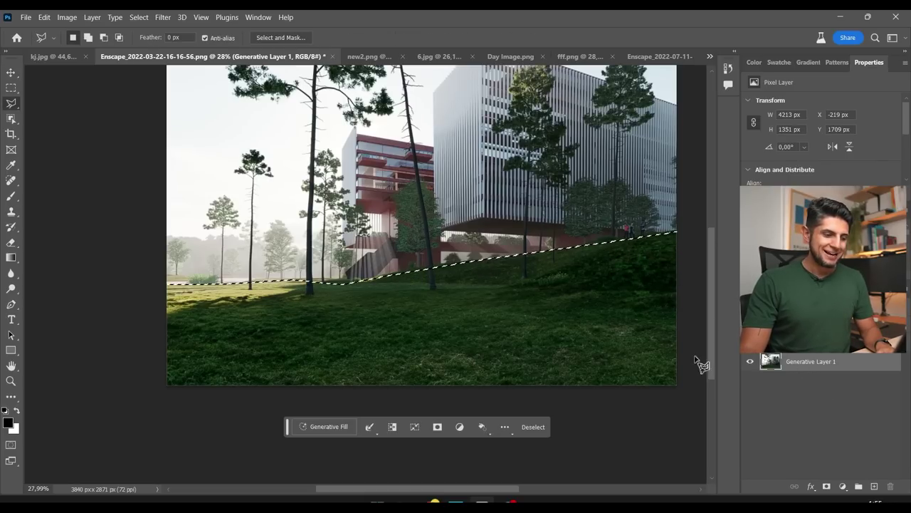
{"action": "left_click", "coordinate": [334, 428]}
{"action": "type", "text": "a tall"}
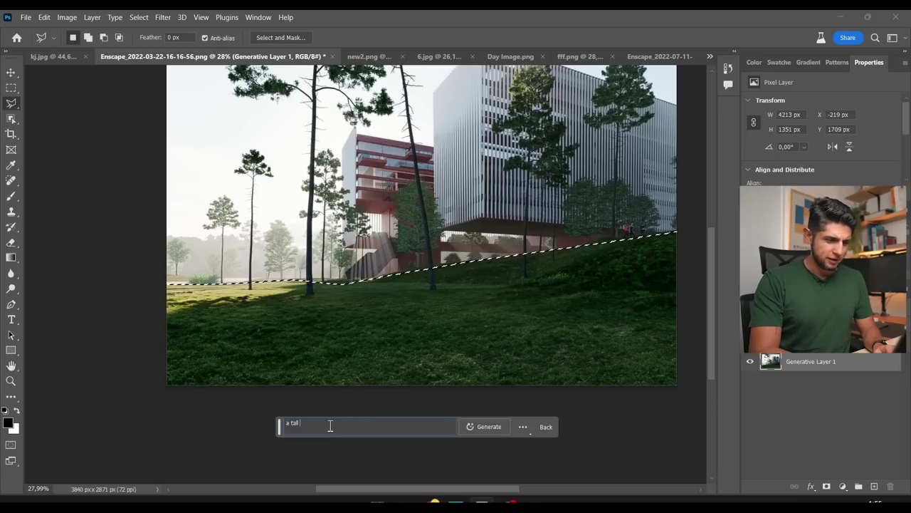
{"action": "key", "text": "BackSpace"}
{"action": "key", "text": "BackSpace"}
{"action": "key", "text": "BackSpace"}
{"action": "key", "text": "BackSpace"}
{"action": "key", "text": "BackSpace"}
{"action": "type", "text": "field of tall grass"}
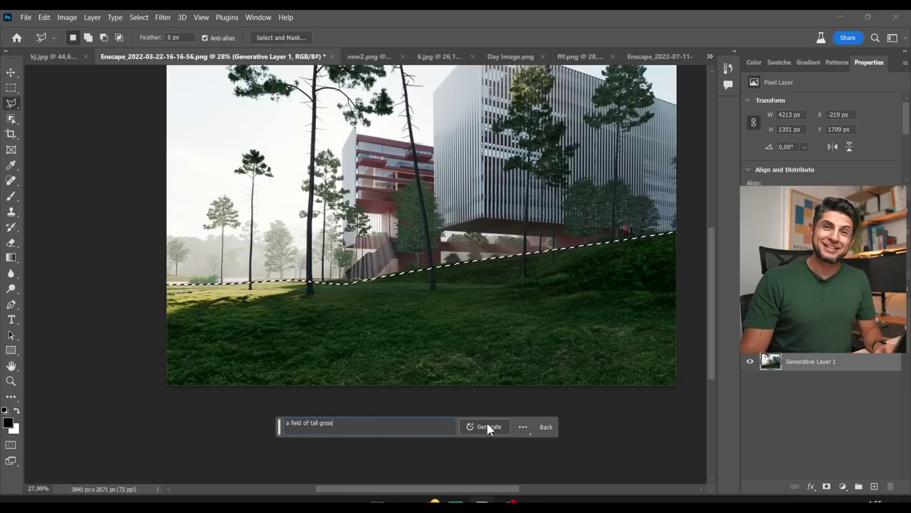
{"action": "left_click", "coordinate": [489, 427]}
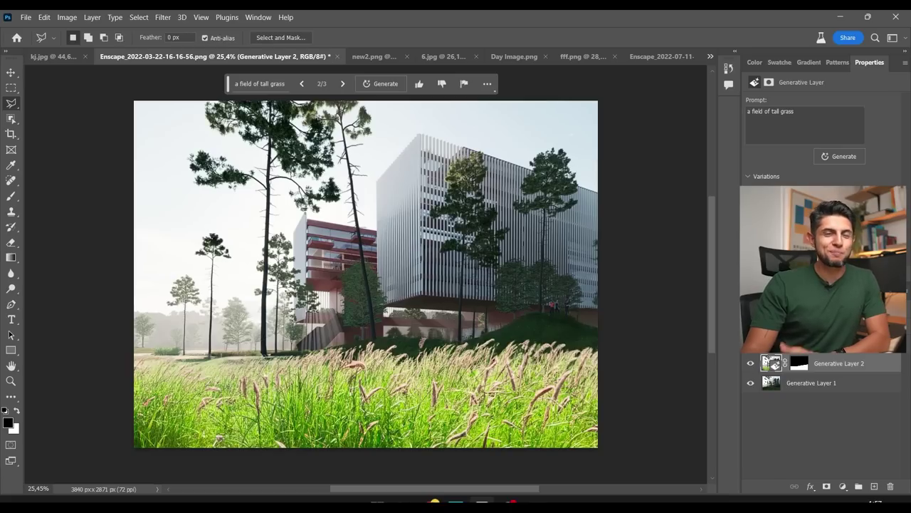
{"action": "left_click", "coordinate": [836, 160]}
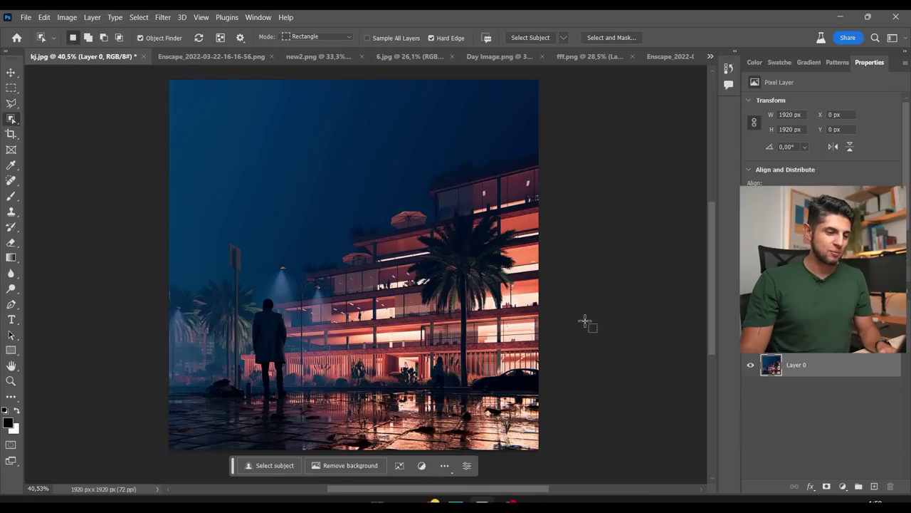
Step: Widen kj.jpg to 2880 px and fill the empty right side with prompt-less Generative Fill
{"action": "scroll", "coordinate": [409, 284], "scroll_direction": "down", "scroll_amount": 3}
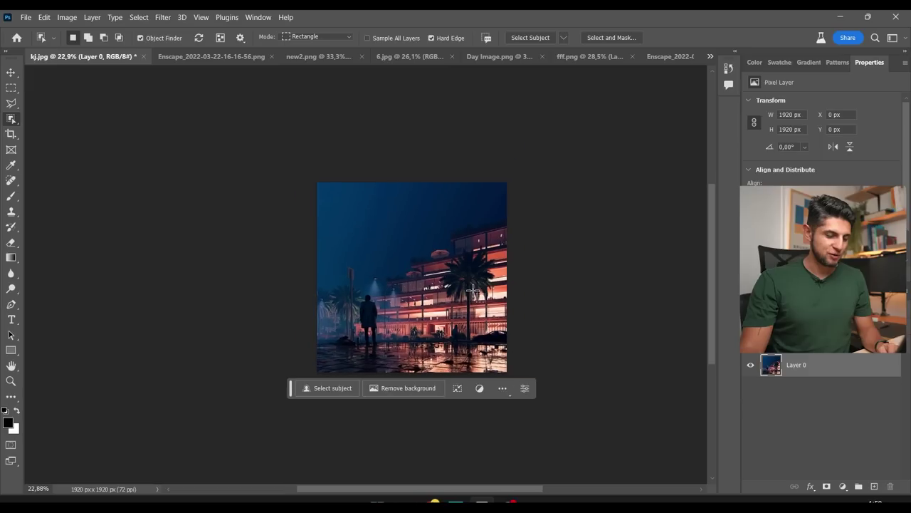
{"action": "key", "text": "v"}
{"action": "key", "text": "c"}
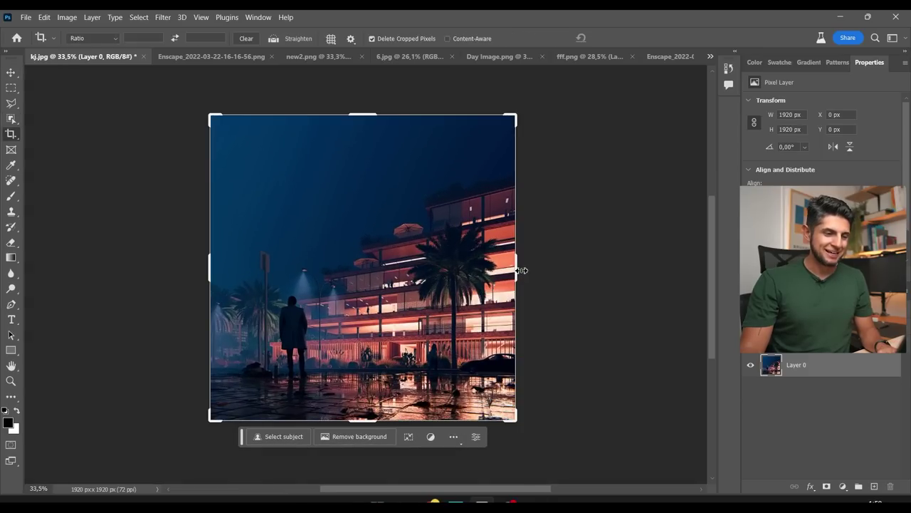
{"action": "left_click_drag", "start_coordinate": [520, 270], "coordinate": [596, 272]}
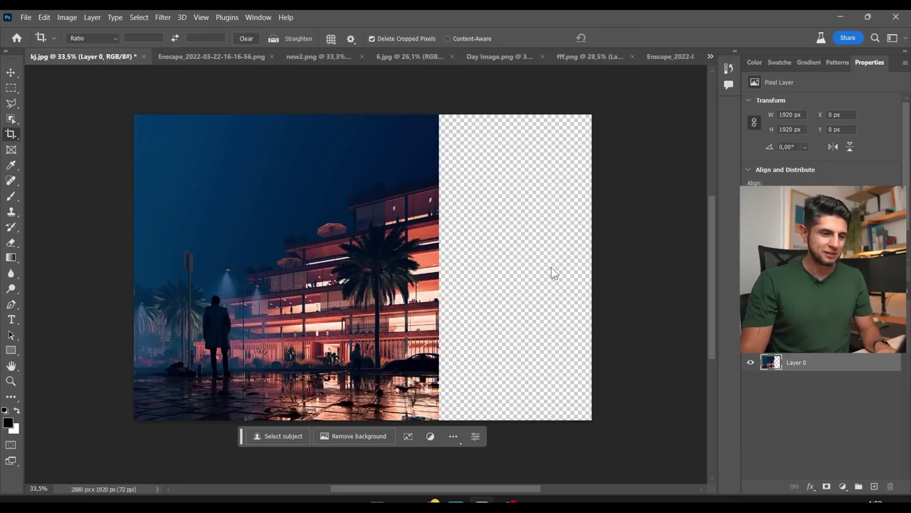
{"action": "key", "text": "m"}
{"action": "left_click_drag", "start_coordinate": [625, 69], "coordinate": [439, 421]}
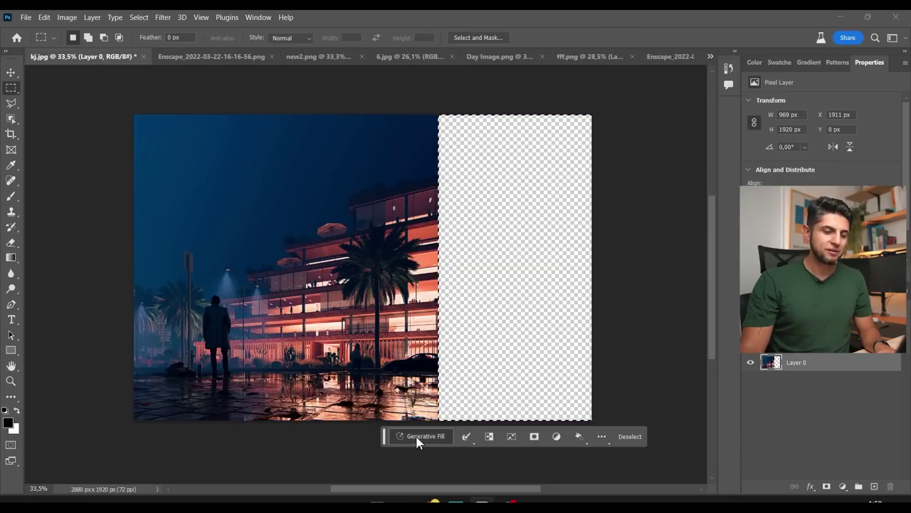
{"action": "left_click", "coordinate": [419, 436]}
{"action": "left_click", "coordinate": [587, 440]}
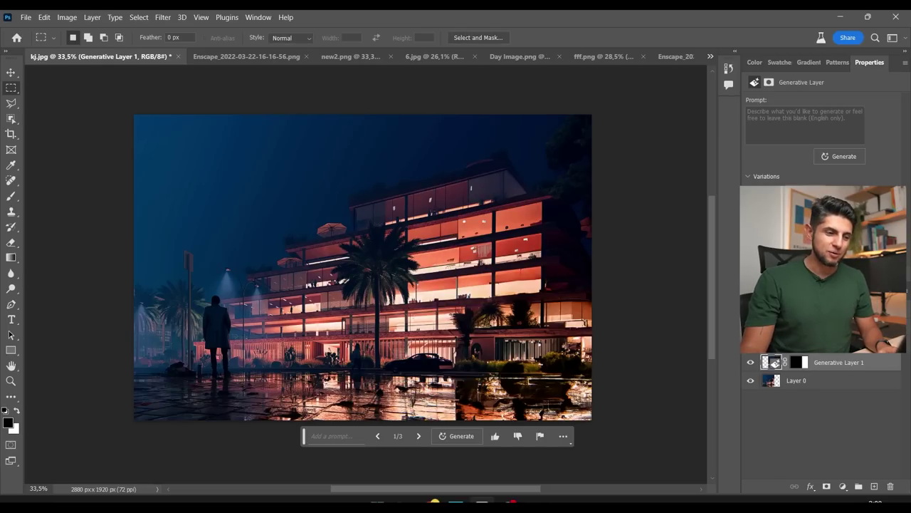
Step: Compare the extended night render's generated variations and keep the third of three
{"action": "left_click", "coordinate": [784, 306]}
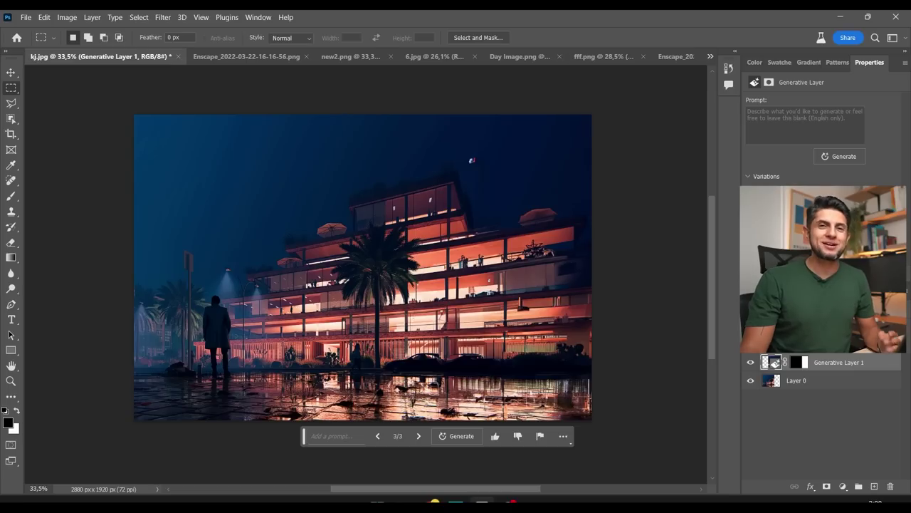
{"action": "left_click", "coordinate": [861, 228]}
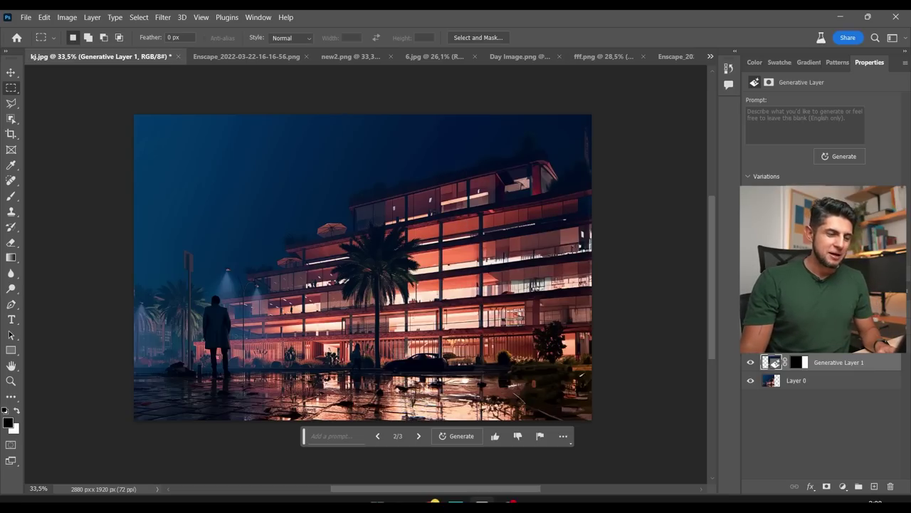
{"action": "scroll", "coordinate": [550, 321], "scroll_direction": "up", "scroll_amount": 5}
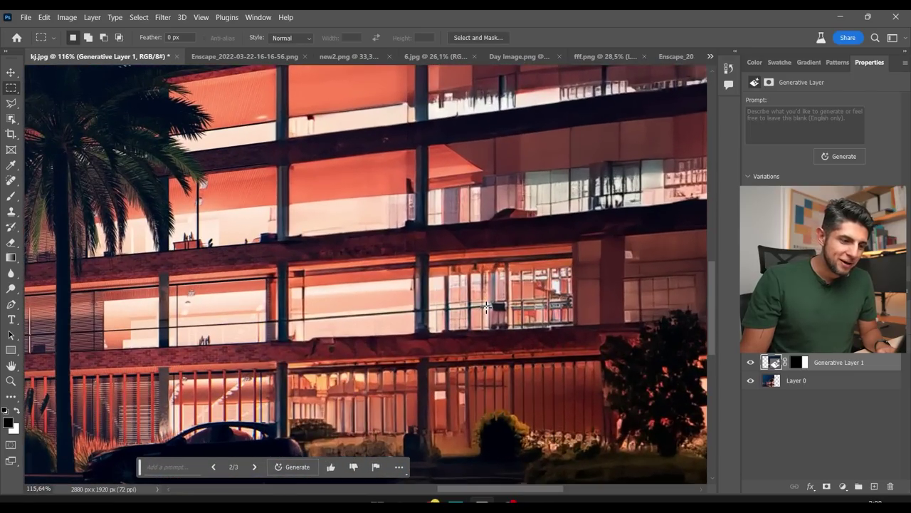
{"action": "scroll", "coordinate": [506, 286], "scroll_direction": "down", "scroll_amount": 2}
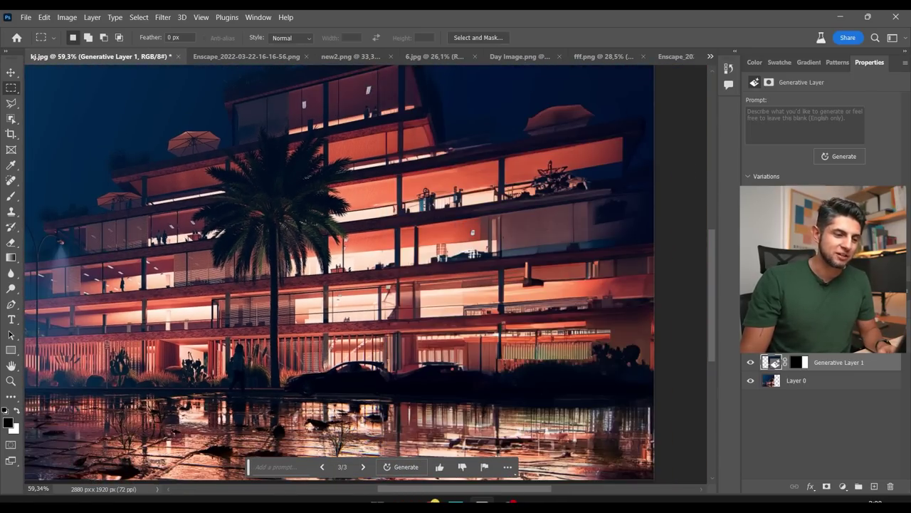
{"action": "scroll", "coordinate": [582, 266], "scroll_direction": "down", "scroll_amount": 2}
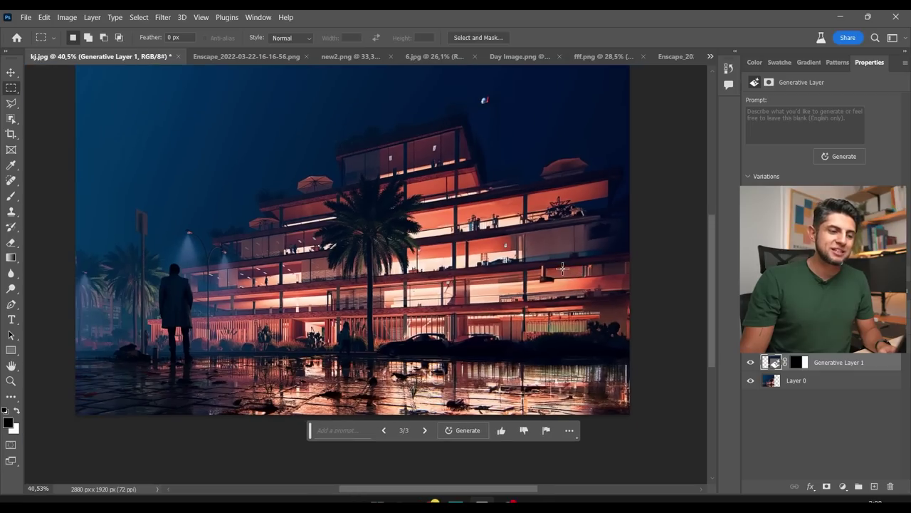
{"action": "scroll", "coordinate": [560, 194], "scroll_direction": "up", "scroll_amount": 1}
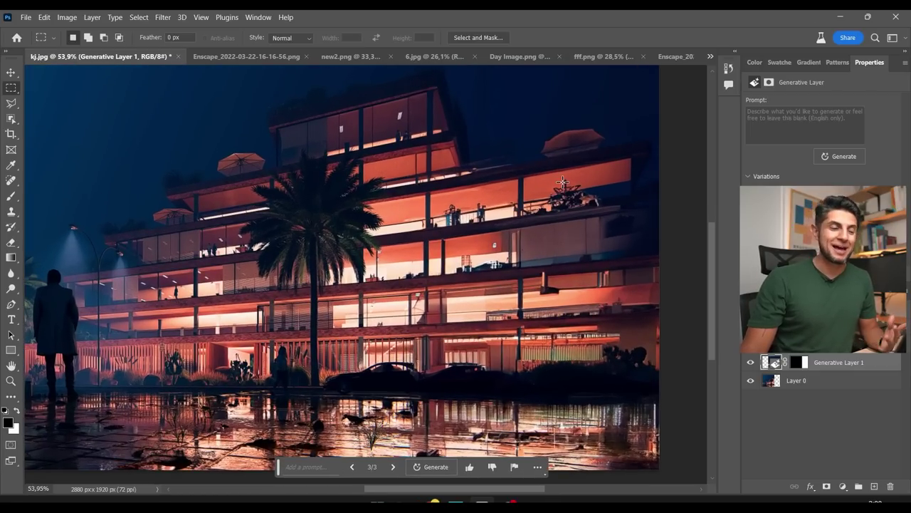
{"action": "left_click", "coordinate": [11, 72]}
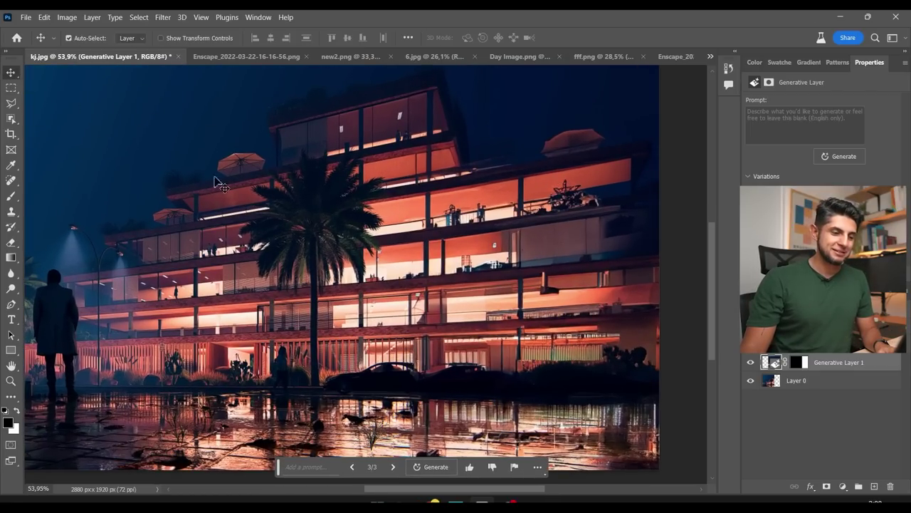
{"action": "scroll", "coordinate": [539, 267], "scroll_direction": "down", "scroll_amount": 3}
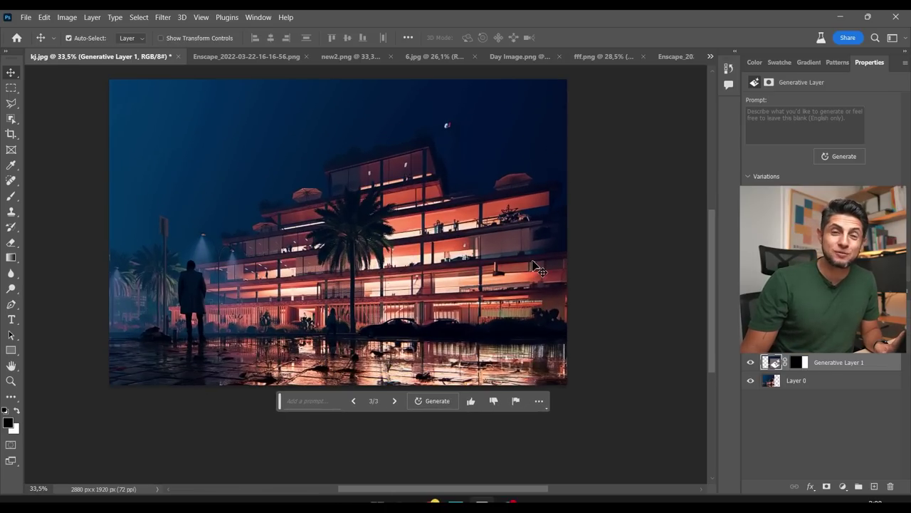
Step: Switch to the new2.png forest render
{"action": "key", "text": "ctrl+Tab"}
{"action": "key", "text": "ctrl+Tab"}
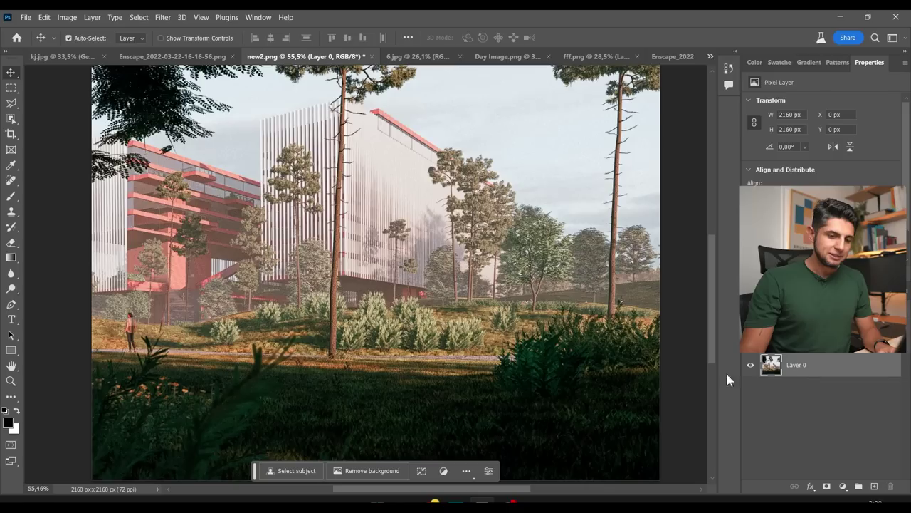
{"action": "scroll", "coordinate": [584, 368], "scroll_direction": "down", "scroll_amount": 2}
{"action": "scroll", "coordinate": [484, 364], "scroll_direction": "up", "scroll_amount": 3}
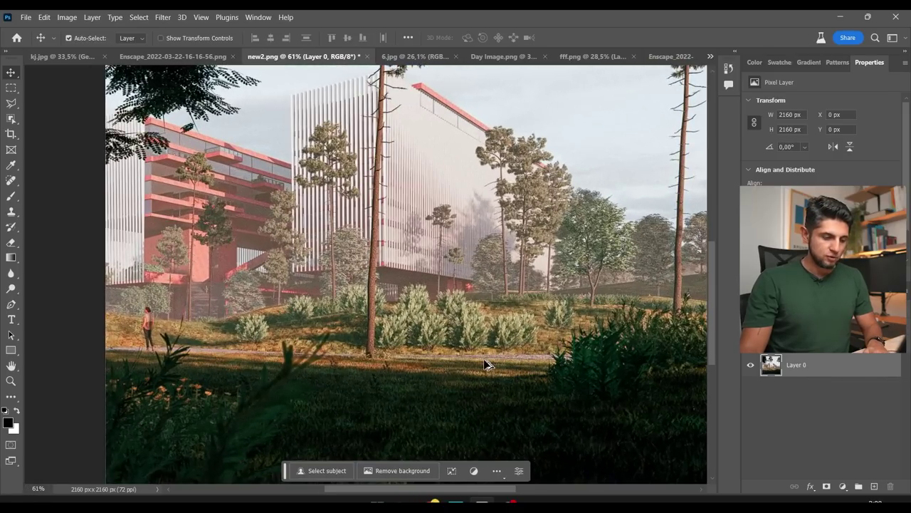
Step: Marquee-select the central shrubs beside the path and open the Generative Fill prompt
{"action": "key", "text": "m"}
{"action": "scroll", "coordinate": [442, 364], "scroll_direction": "up", "scroll_amount": 3}
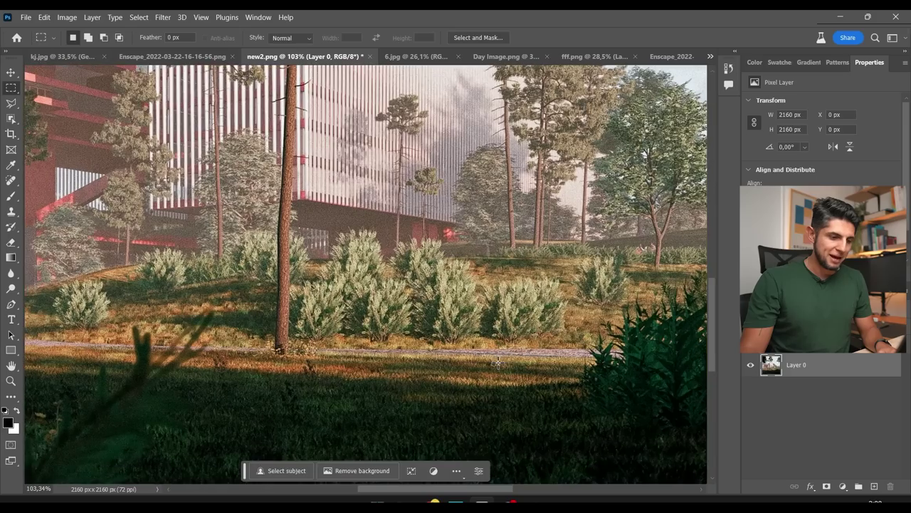
{"action": "scroll", "coordinate": [441, 349], "scroll_direction": "down", "scroll_amount": 3}
{"action": "scroll", "coordinate": [440, 347], "scroll_direction": "up", "scroll_amount": 1}
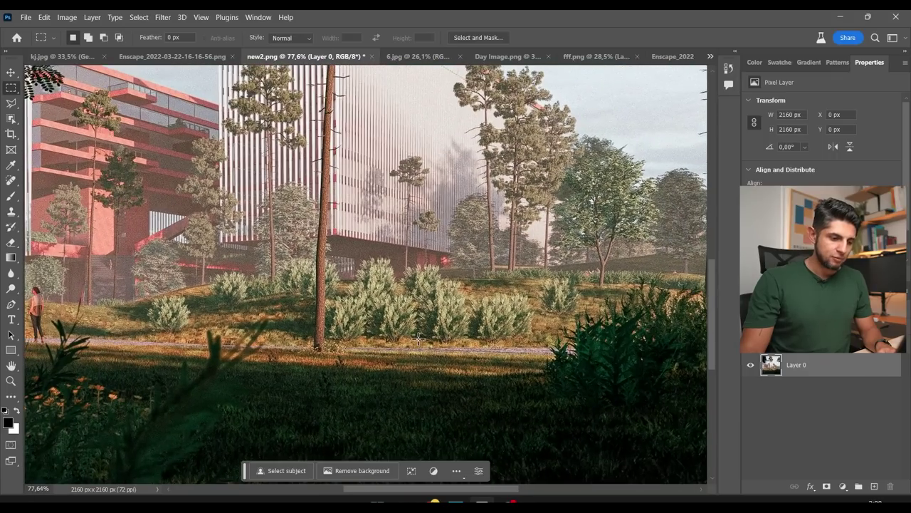
{"action": "left_click_drag", "start_coordinate": [441, 352], "coordinate": [468, 324]}
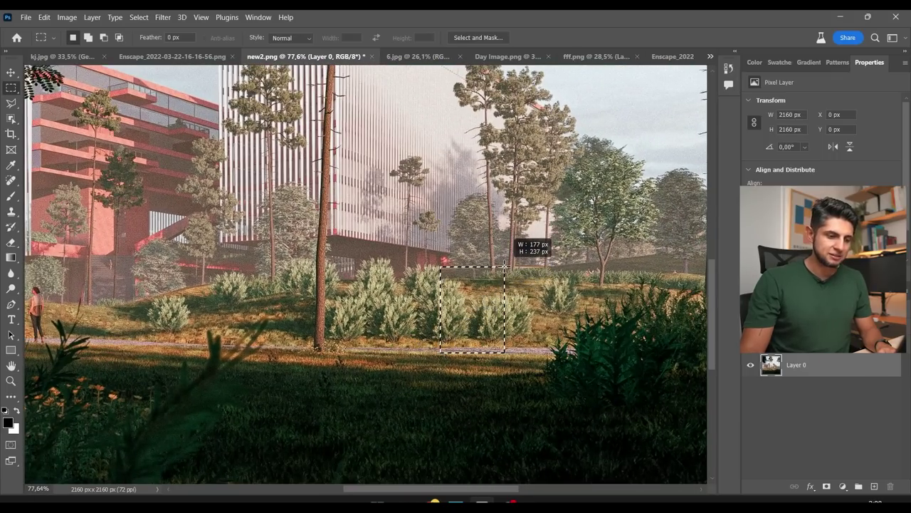
{"action": "left_click_drag", "start_coordinate": [504, 266], "coordinate": [504, 266]}
{"action": "left_click", "coordinate": [387, 371]}
{"action": "left_click", "coordinate": [390, 375]}
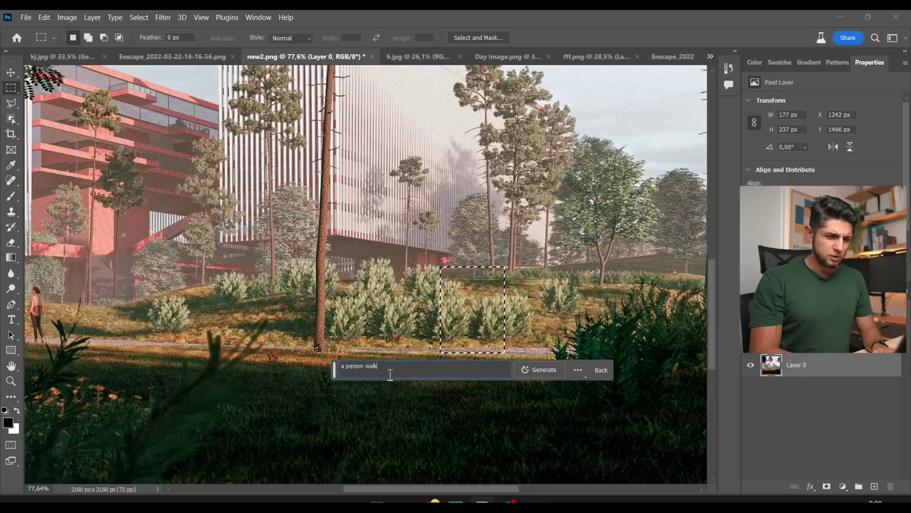
Step: Generate 'a person walking with a little kid' in the shrub selection and zoom in
{"action": "type", "text": "a person walking with a little kid"}
{"action": "key", "text": "Return"}
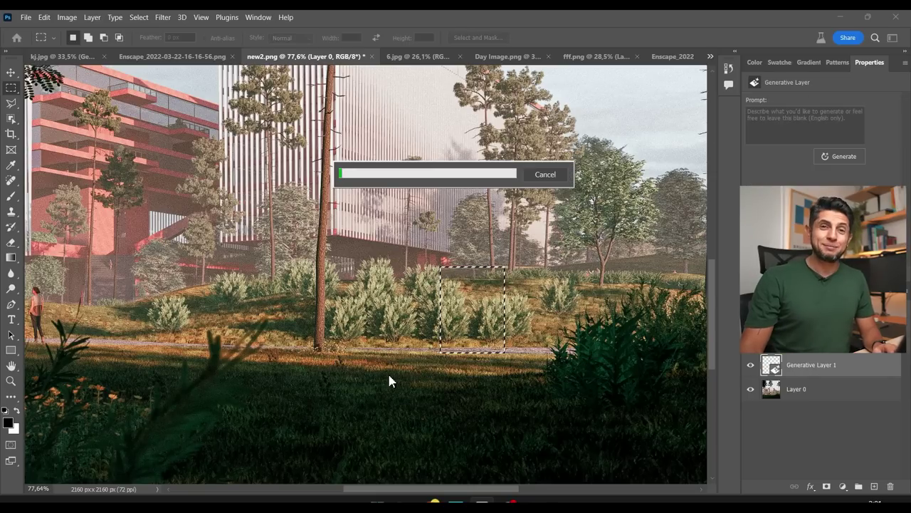
{"action": "scroll", "coordinate": [506, 324], "scroll_direction": "up", "scroll_amount": 5}
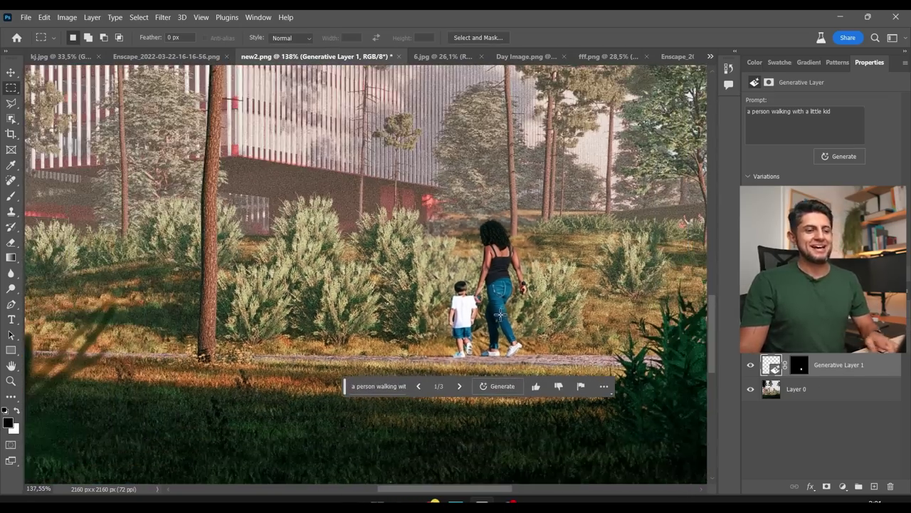
{"action": "scroll", "coordinate": [503, 314], "scroll_direction": "up", "scroll_amount": 1}
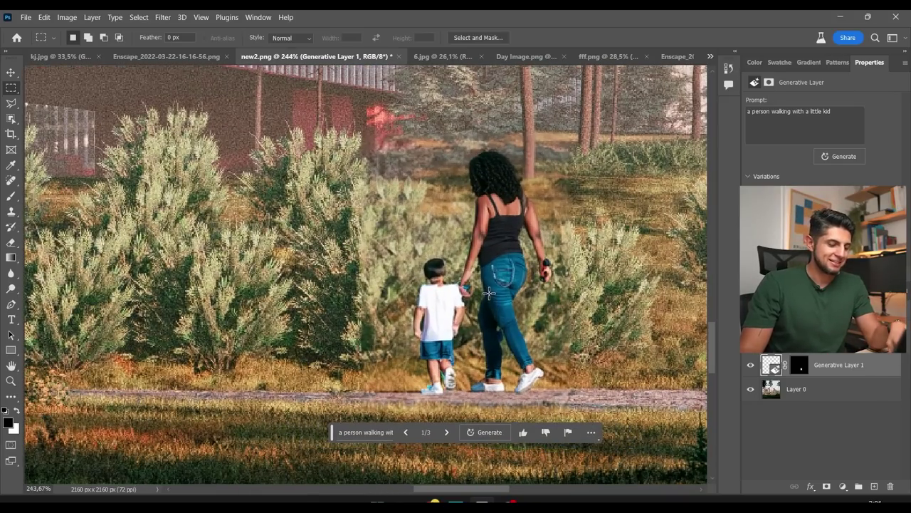
{"action": "scroll", "coordinate": [504, 286], "scroll_direction": "down", "scroll_amount": 5}
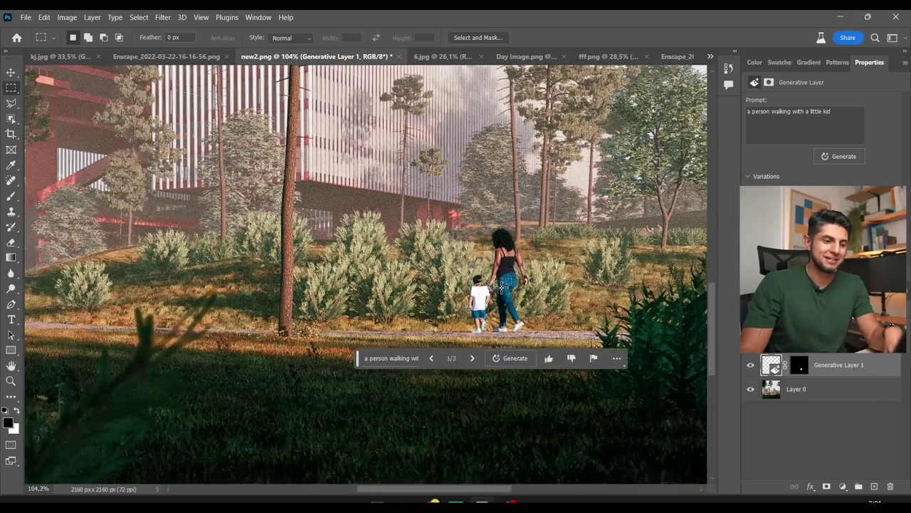
{"action": "scroll", "coordinate": [503, 297], "scroll_direction": "up", "scroll_amount": 3}
{"action": "scroll", "coordinate": [503, 297], "scroll_direction": "up", "scroll_amount": 1}
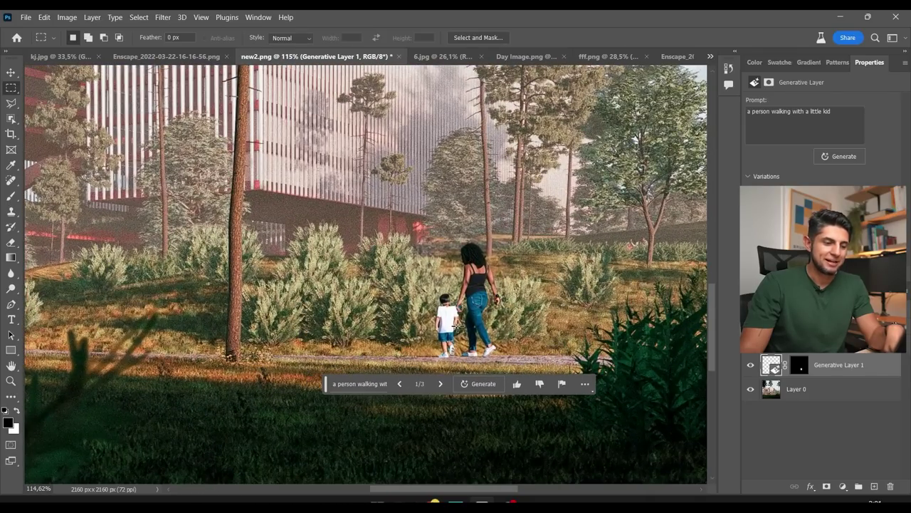
Step: Choose variation 3/3, the woman walking hand in hand with a child, then activate Layer 0
{"action": "left_click", "coordinate": [441, 384]}
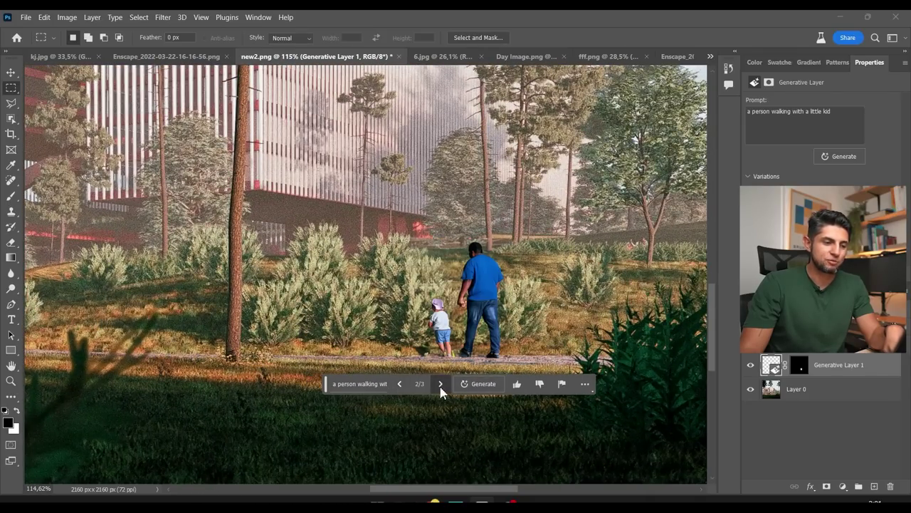
{"action": "left_click", "coordinate": [441, 384]}
{"action": "scroll", "coordinate": [456, 335], "scroll_direction": "down", "scroll_amount": 4}
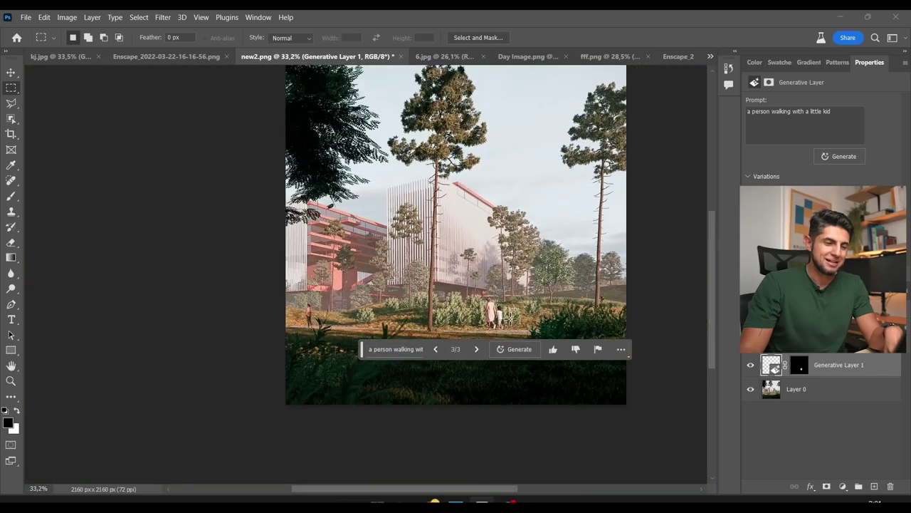
{"action": "scroll", "coordinate": [498, 321], "scroll_direction": "up", "scroll_amount": 1}
{"action": "scroll", "coordinate": [510, 316], "scroll_direction": "down", "scroll_amount": 1}
{"action": "scroll", "coordinate": [510, 316], "scroll_direction": "up", "scroll_amount": 3}
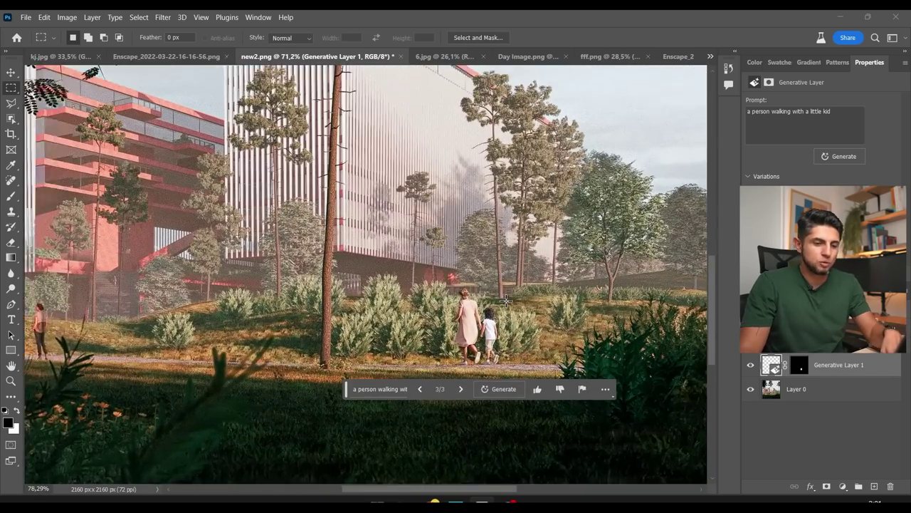
{"action": "key", "text": "alt+bracketleft"}
{"action": "scroll", "coordinate": [525, 300], "scroll_direction": "down", "scroll_amount": 3}
Step: Select an empty patch of sky, generate a small flock of birds, and pick variation 3/3
{"action": "scroll", "coordinate": [521, 277], "scroll_direction": "up", "scroll_amount": 2}
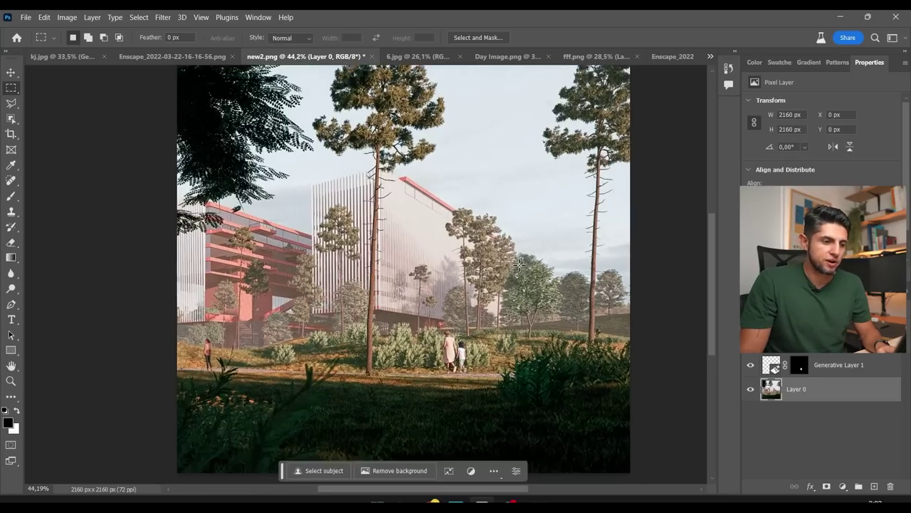
{"action": "left_click_drag", "start_coordinate": [465, 106], "coordinate": [541, 192]}
{"action": "left_click", "coordinate": [402, 206]}
{"action": "type", "text": "a msa"}
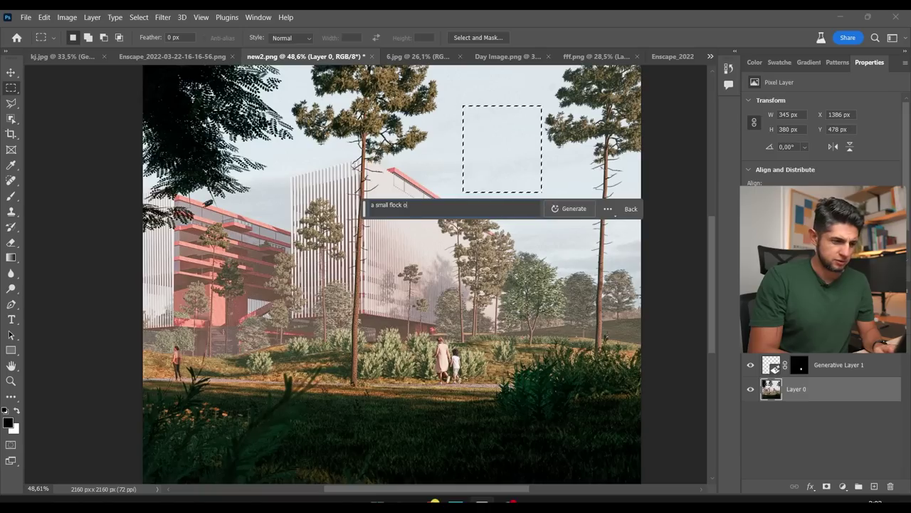
{"action": "key", "text": "Return"}
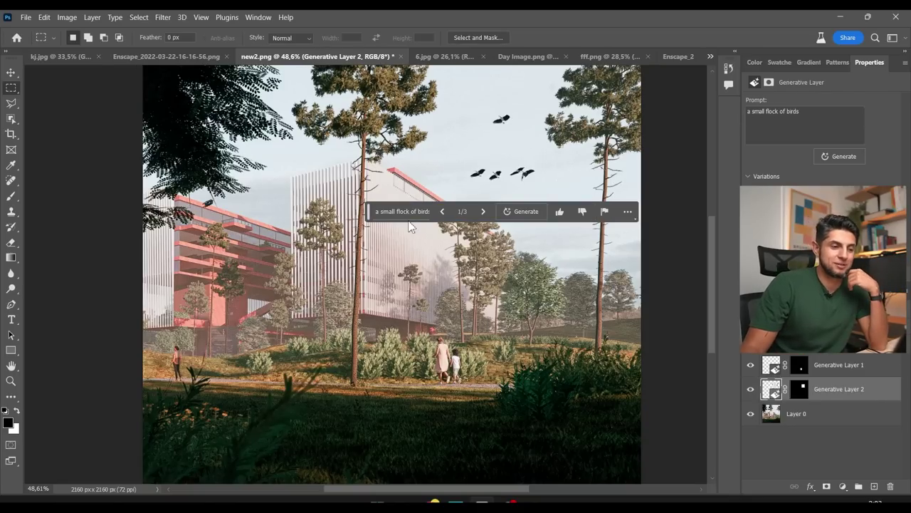
{"action": "left_click", "coordinate": [481, 212]}
{"action": "left_click", "coordinate": [482, 212]}
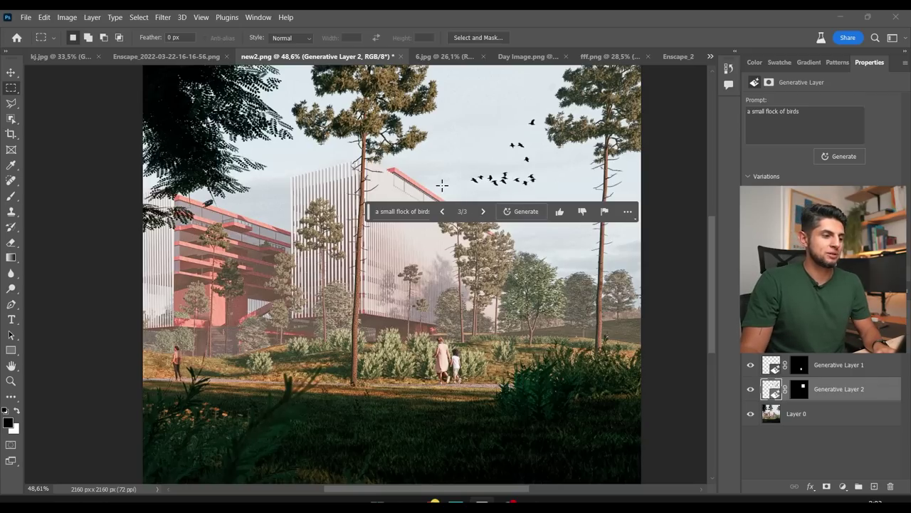
Step: Scale the birds layer down to about 40% with Free Transform and confirm
{"action": "key", "text": "v"}
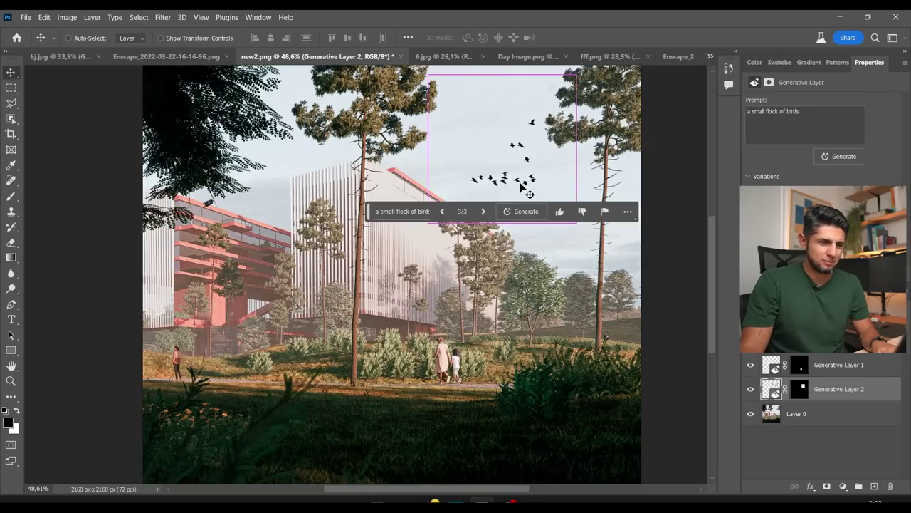
{"action": "key", "text": "ctrl+t"}
{"action": "left_click_drag", "start_coordinate": [577, 220], "coordinate": [519, 160]}
{"action": "key", "text": "Return"}
{"action": "scroll", "coordinate": [532, 205], "scroll_direction": "down", "scroll_amount": 3}
{"action": "scroll", "coordinate": [499, 277], "scroll_direction": "up", "scroll_amount": 3}
{"action": "scroll", "coordinate": [491, 283], "scroll_direction": "down", "scroll_amount": 3}
{"action": "scroll", "coordinate": [515, 208], "scroll_direction": "up", "scroll_amount": 2}
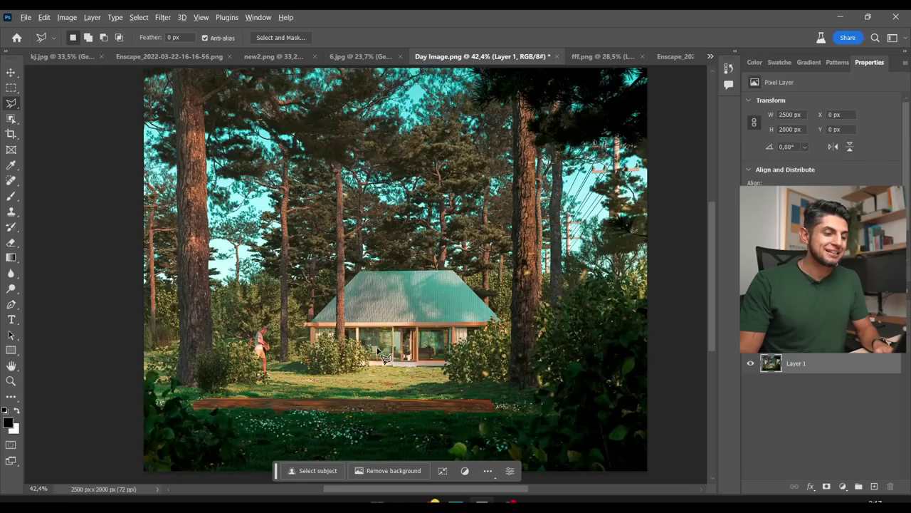
{"action": "scroll", "coordinate": [391, 337], "scroll_direction": "up", "scroll_amount": 5}
{"action": "scroll", "coordinate": [431, 303], "scroll_direction": "up", "scroll_amount": 4}
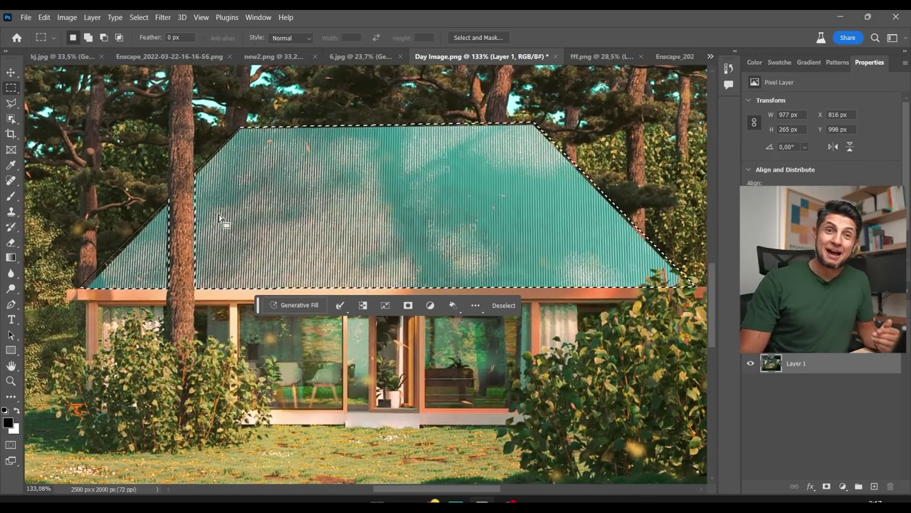
Step: Generative Fill the roof selection with 'a red shingle roof' and view the third variation
{"action": "left_click", "coordinate": [298, 307]}
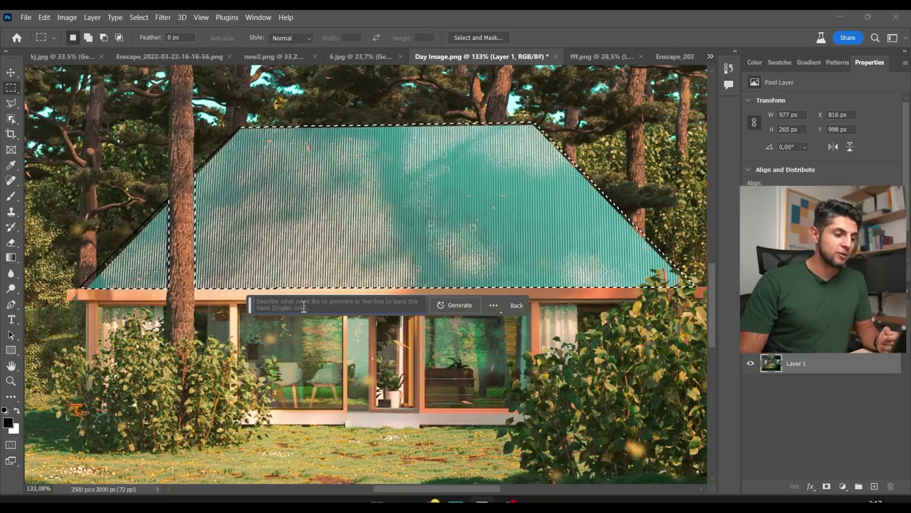
{"action": "type", "text": "a r"}
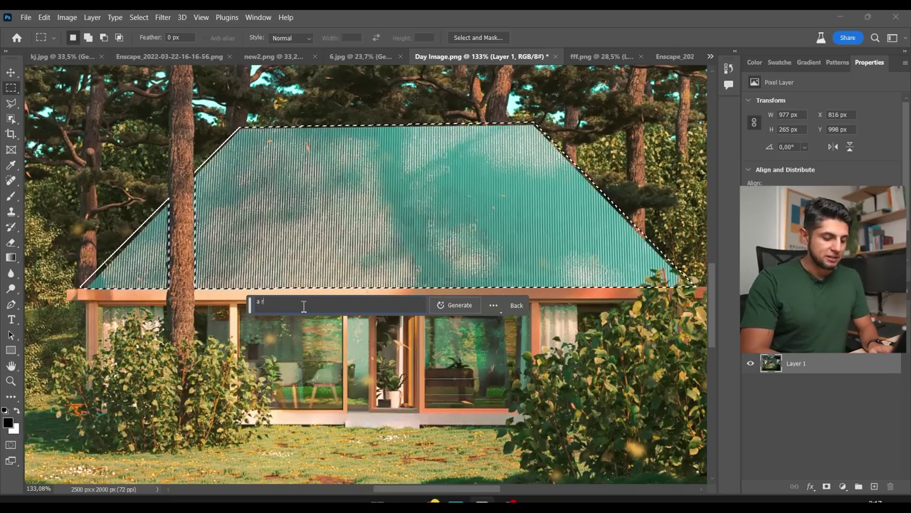
{"action": "type", "text": "ed shingle roof"}
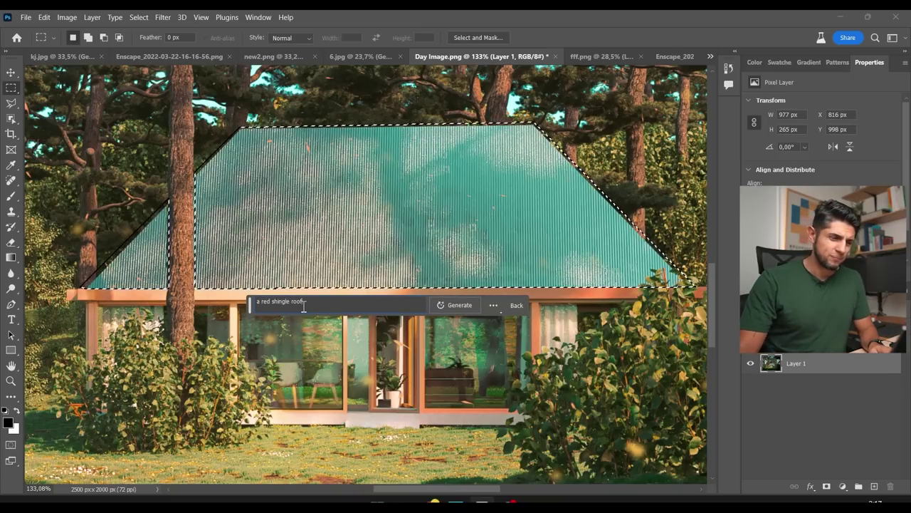
{"action": "left_click", "coordinate": [454, 305]}
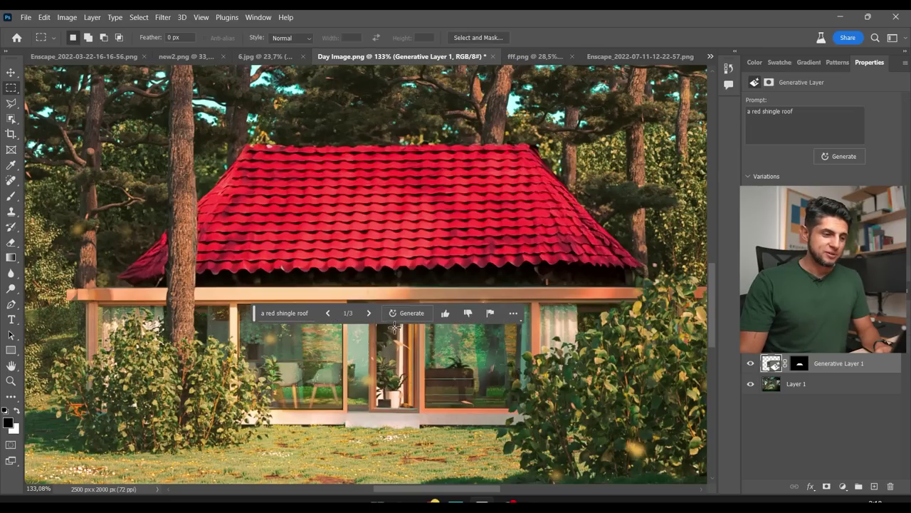
{"action": "left_click", "coordinate": [369, 313]}
{"action": "left_click", "coordinate": [369, 313]}
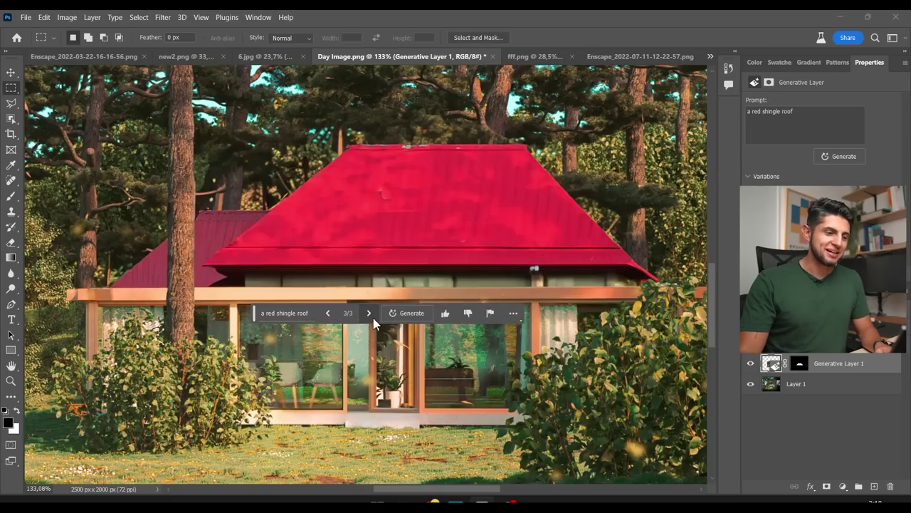
{"action": "scroll", "coordinate": [439, 234], "scroll_direction": "down", "scroll_amount": 3}
{"action": "scroll", "coordinate": [413, 279], "scroll_direction": "up", "scroll_amount": 2}
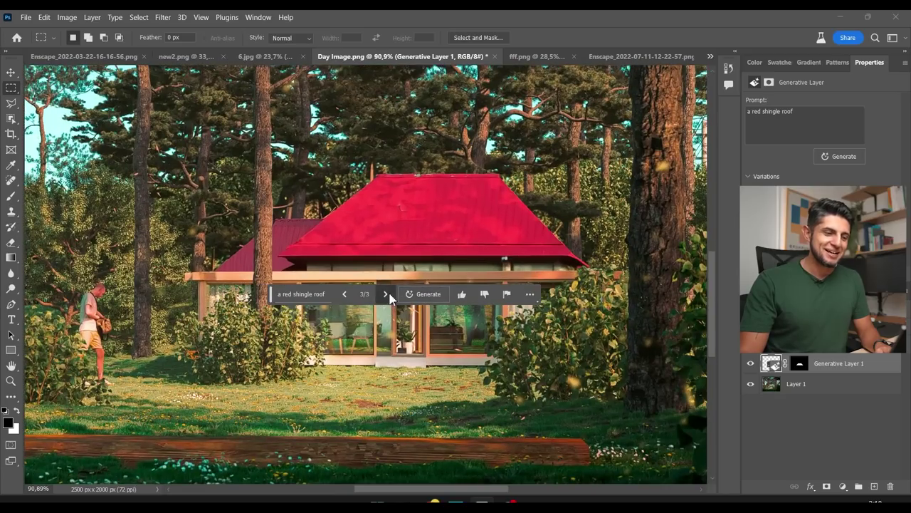
Step: Compare the roof variations, generate three more, and settle on variation 3 of 6
{"action": "left_click", "coordinate": [389, 298]}
{"action": "left_click", "coordinate": [389, 297]}
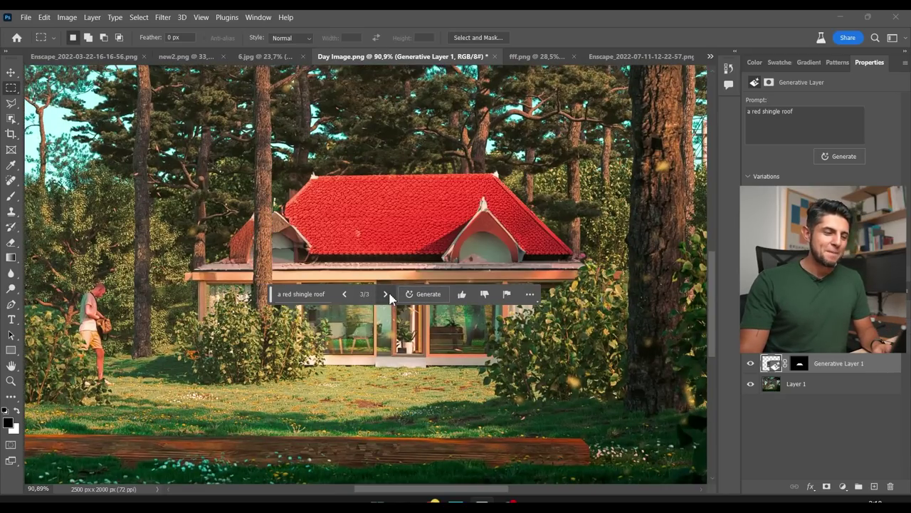
{"action": "left_click", "coordinate": [389, 298]}
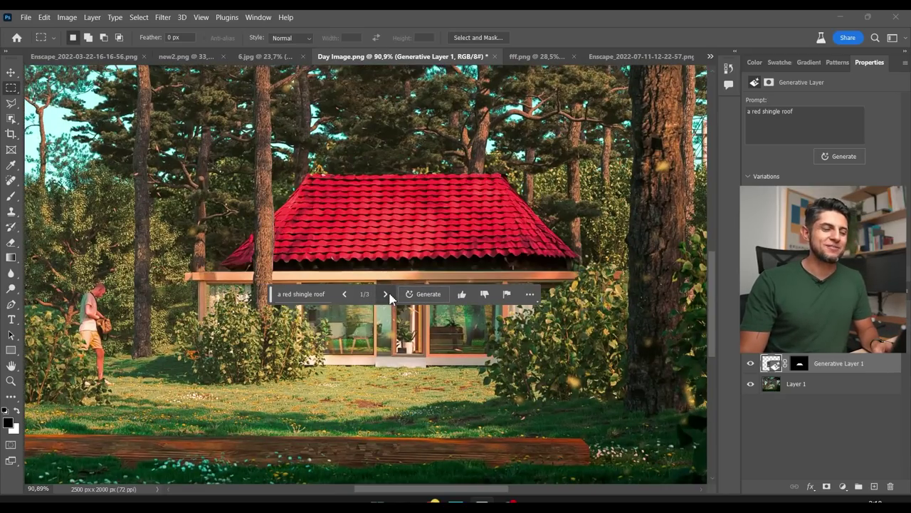
{"action": "left_click", "coordinate": [385, 294]}
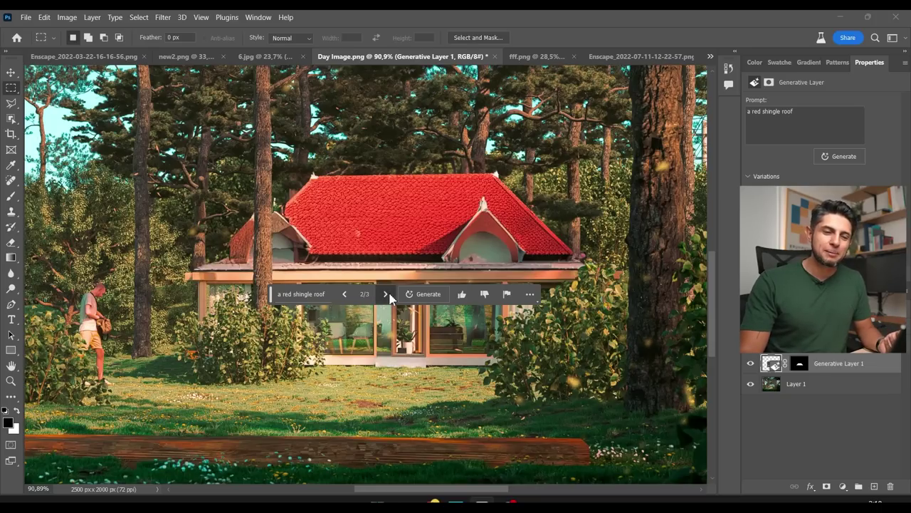
{"action": "left_click", "coordinate": [390, 298]}
{"action": "left_click", "coordinate": [834, 160]}
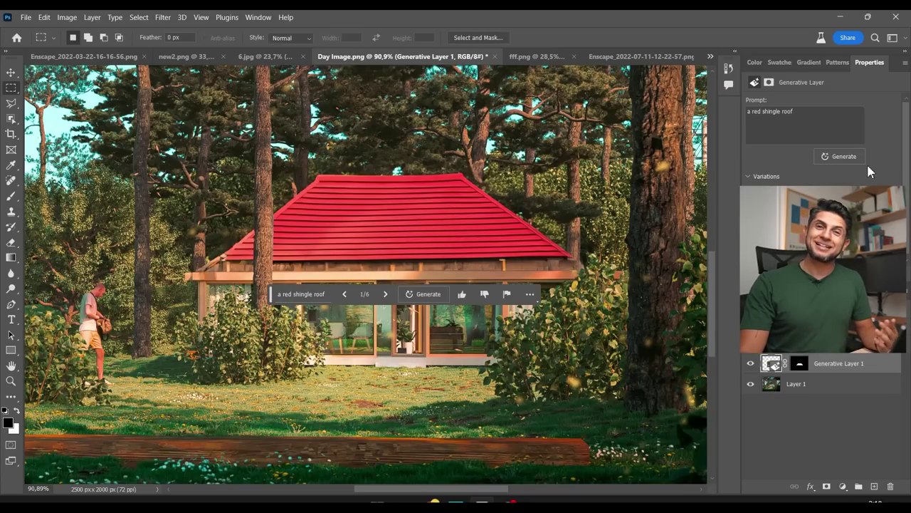
{"action": "left_click", "coordinate": [391, 300]}
{"action": "left_click", "coordinate": [391, 300]}
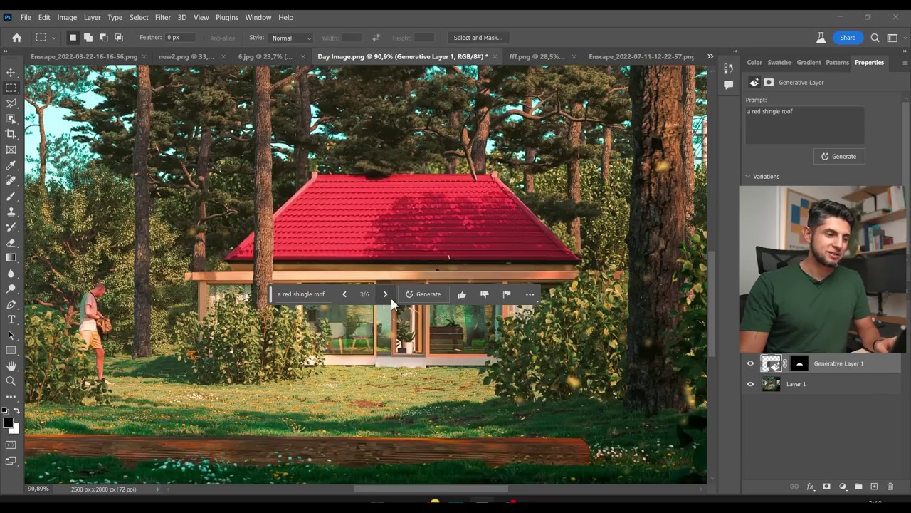
{"action": "left_click", "coordinate": [10, 72]}
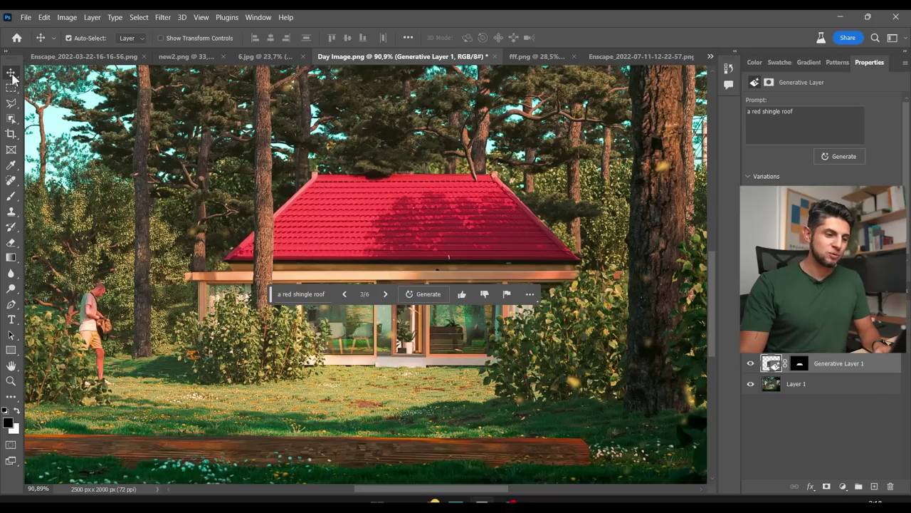
{"action": "scroll", "coordinate": [413, 250], "scroll_direction": "up", "scroll_amount": 3}
{"action": "scroll", "coordinate": [436, 257], "scroll_direction": "down", "scroll_amount": 5}
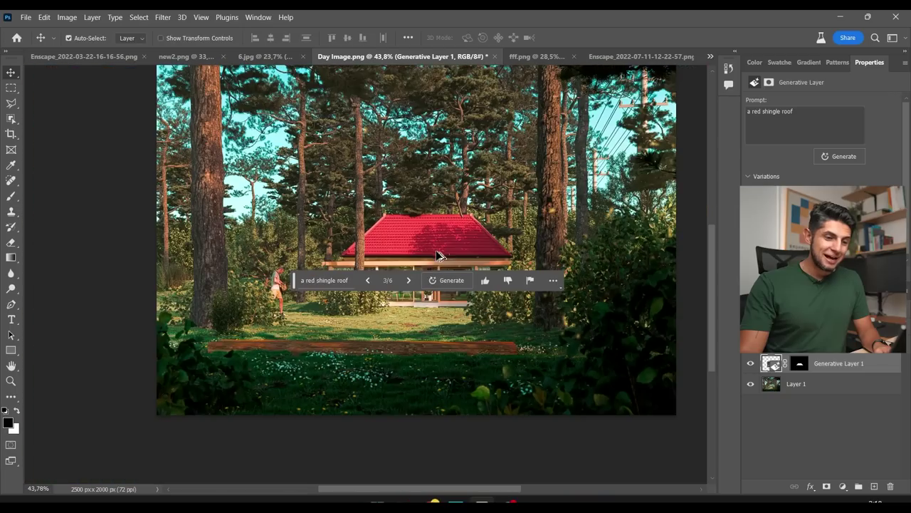
{"action": "left_click", "coordinate": [682, 275]}
{"action": "scroll", "coordinate": [447, 253], "scroll_direction": "up", "scroll_amount": 4}
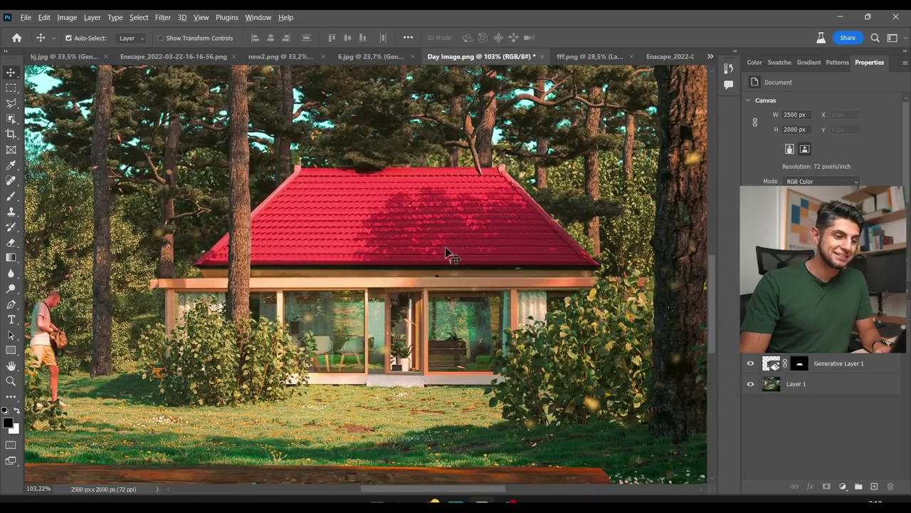
{"action": "scroll", "coordinate": [447, 251], "scroll_direction": "up", "scroll_amount": 4}
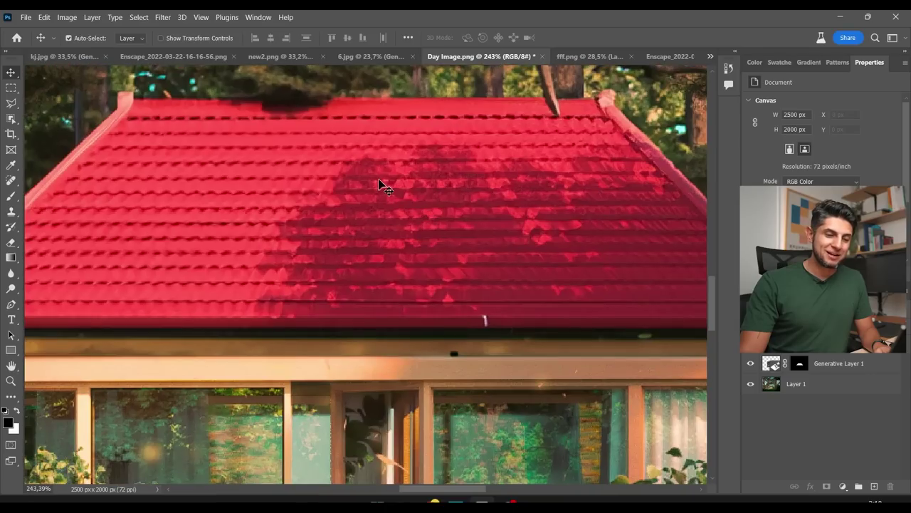
{"action": "scroll", "coordinate": [330, 223], "scroll_direction": "down", "scroll_amount": 6}
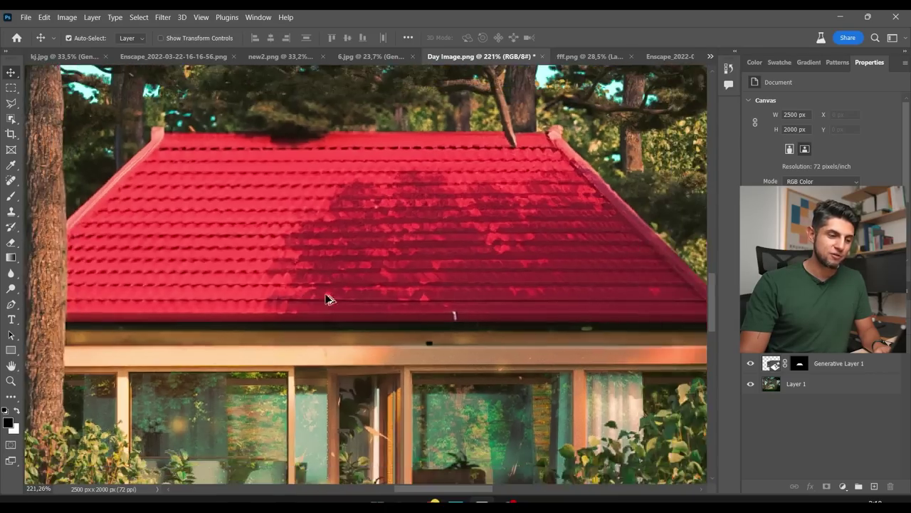
{"action": "key", "text": "m"}
{"action": "scroll", "coordinate": [437, 376], "scroll_direction": "up", "scroll_amount": 2}
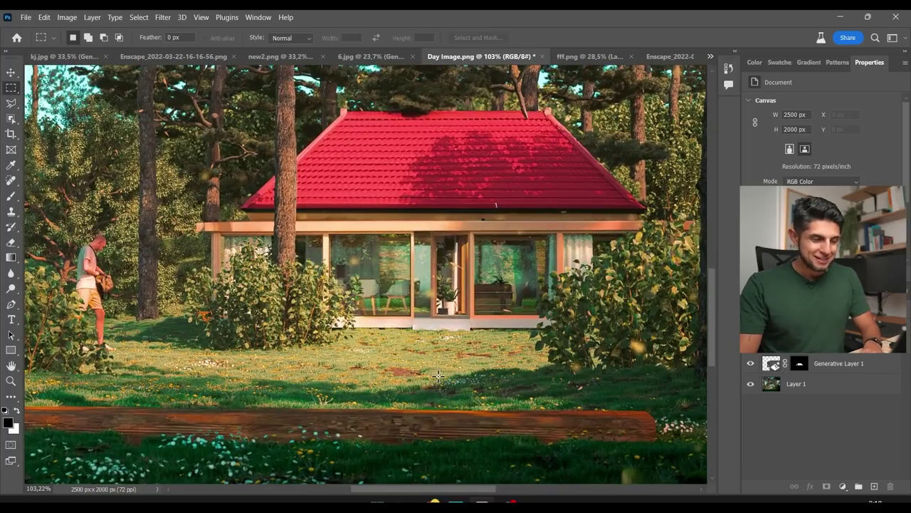
{"action": "key", "text": "l"}
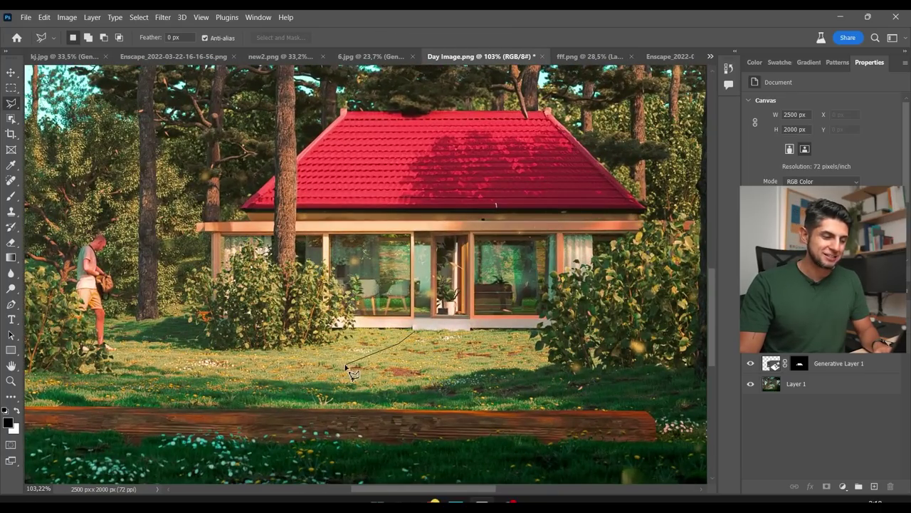
Step: Lasso a path shape across the lawn and generate 'a rock gravel path' in it
{"action": "left_click_drag", "start_coordinate": [298, 377], "coordinate": [302, 384]}
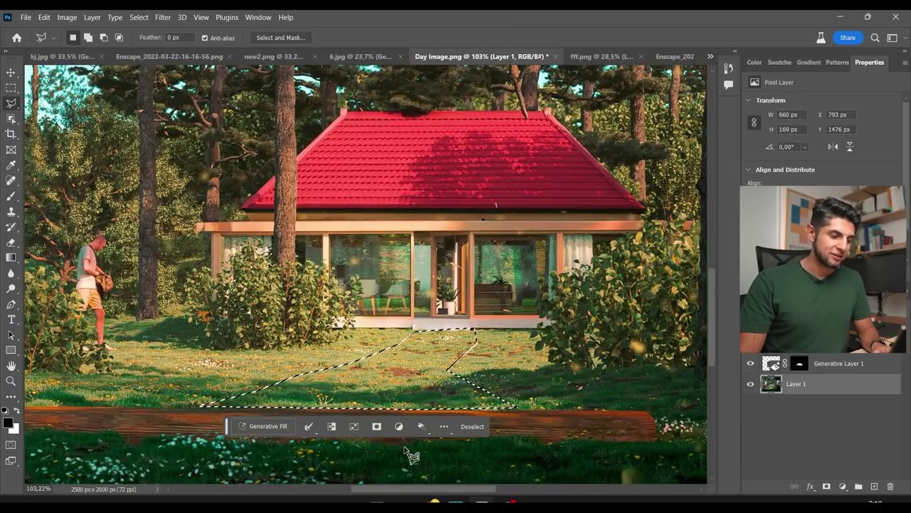
{"action": "left_click", "coordinate": [268, 426]}
{"action": "type", "text": "a rock path"}
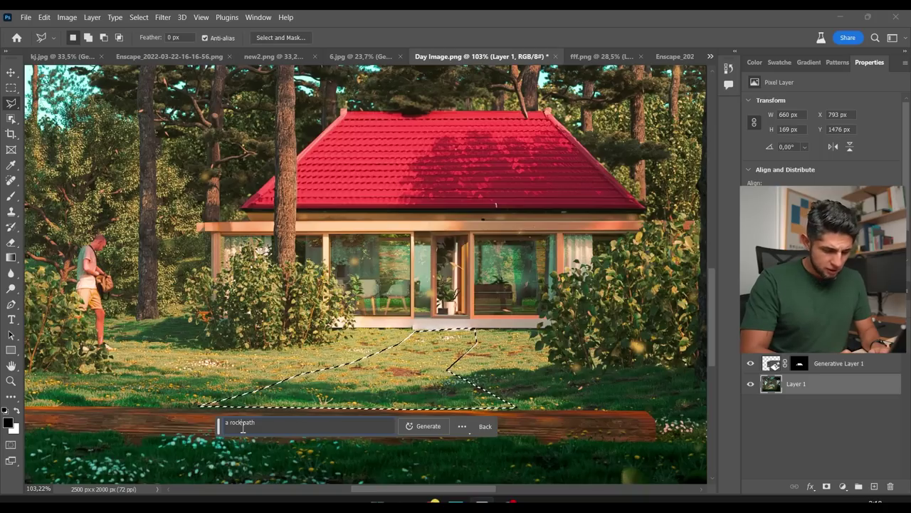
{"action": "type", "text": "el"}
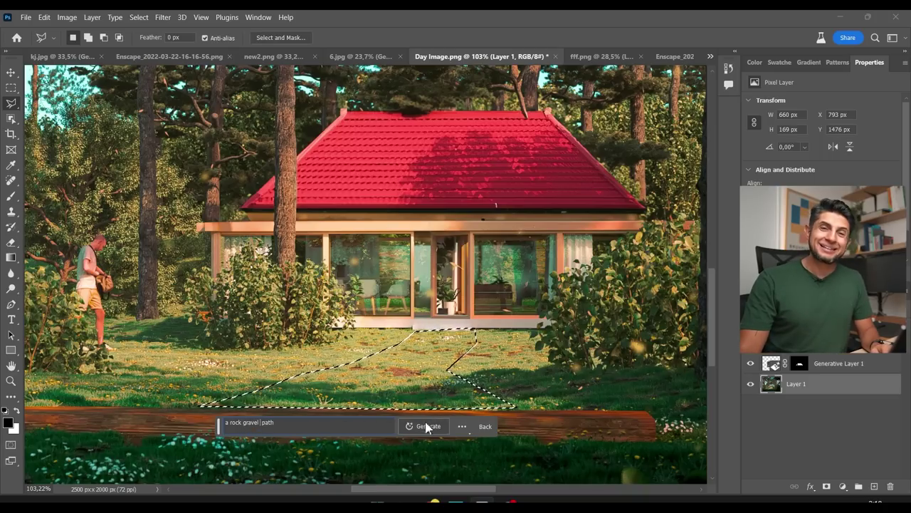
{"action": "left_click", "coordinate": [420, 426]}
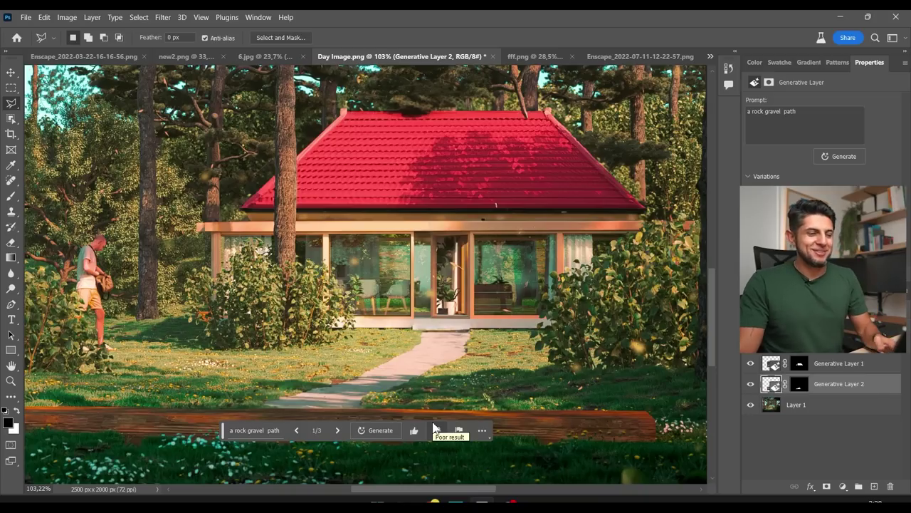
Step: Browse the three gravel path variations and keep the first one
{"action": "left_click", "coordinate": [336, 430]}
{"action": "left_click", "coordinate": [335, 430]}
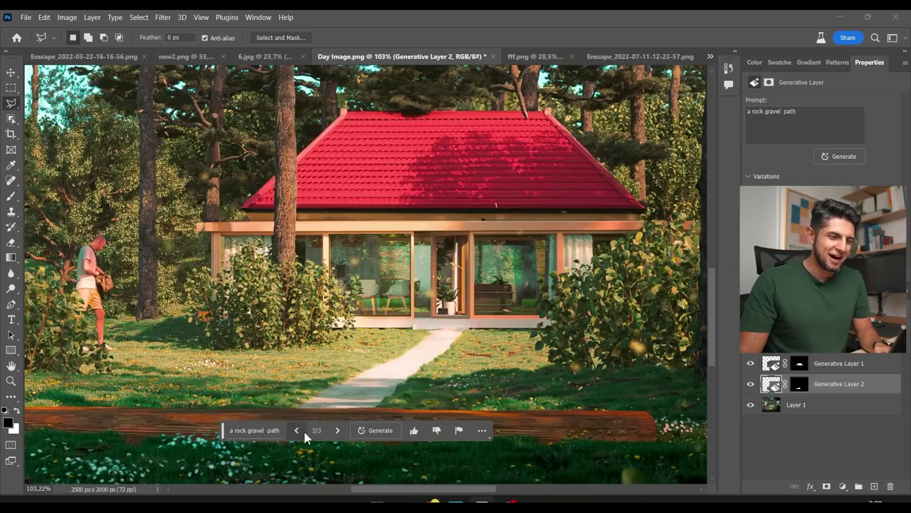
{"action": "left_click", "coordinate": [298, 430]}
{"action": "scroll", "coordinate": [320, 392], "scroll_direction": "up", "scroll_amount": 5}
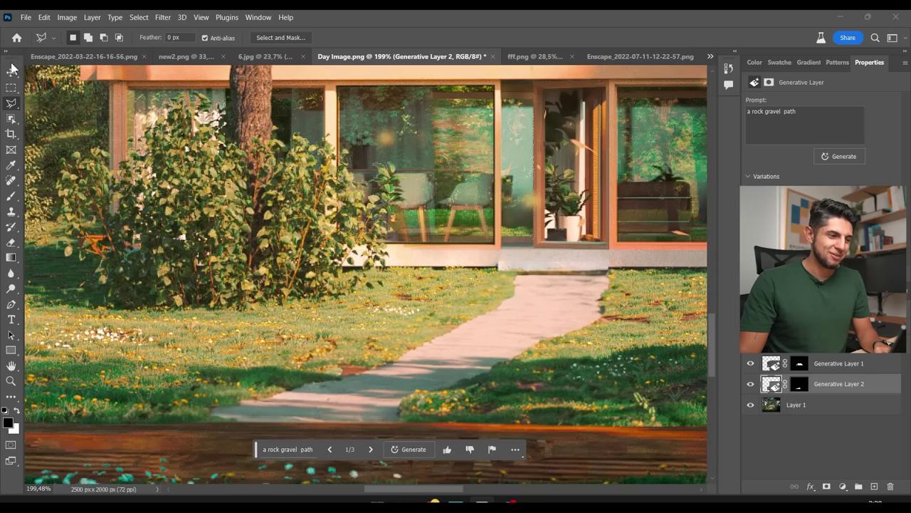
{"action": "left_click", "coordinate": [11, 72]}
{"action": "scroll", "coordinate": [397, 340], "scroll_direction": "down", "scroll_amount": 8}
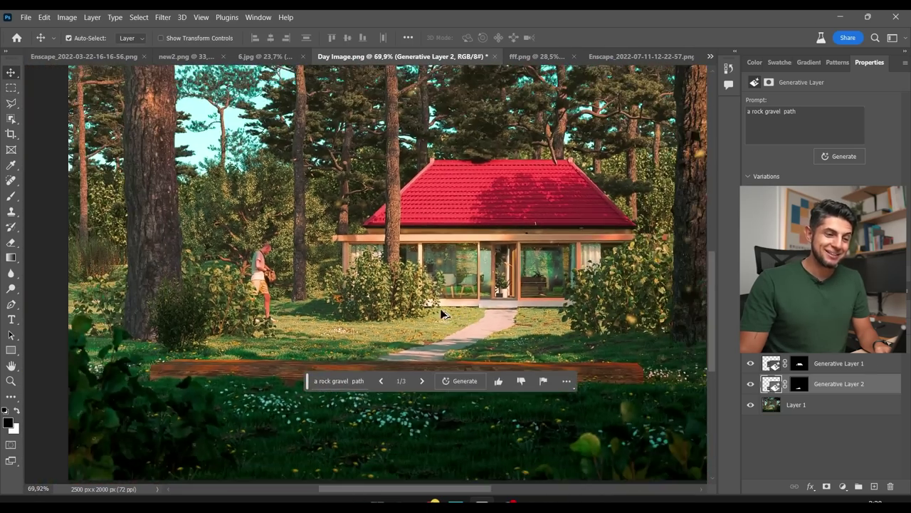
{"action": "scroll", "coordinate": [442, 313], "scroll_direction": "down", "scroll_amount": 3}
{"action": "left_click", "coordinate": [559, 415]}
{"action": "scroll", "coordinate": [520, 319], "scroll_direction": "up", "scroll_amount": 2}
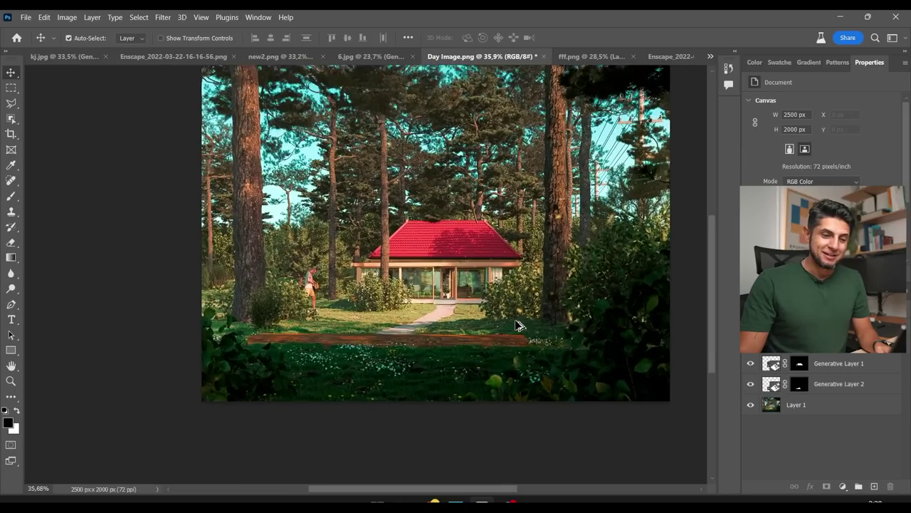
{"action": "left_click", "coordinate": [750, 383]}
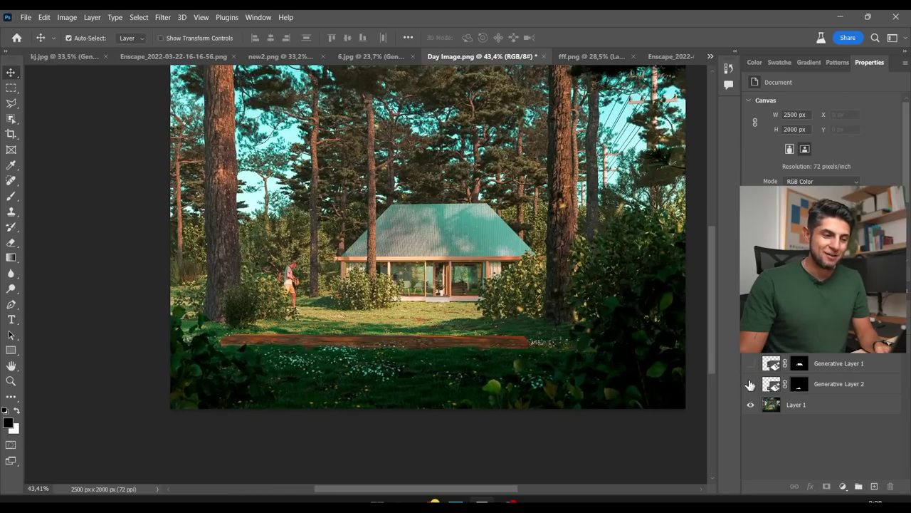
{"action": "left_click", "coordinate": [750, 363]}
{"action": "left_click", "coordinate": [750, 383]}
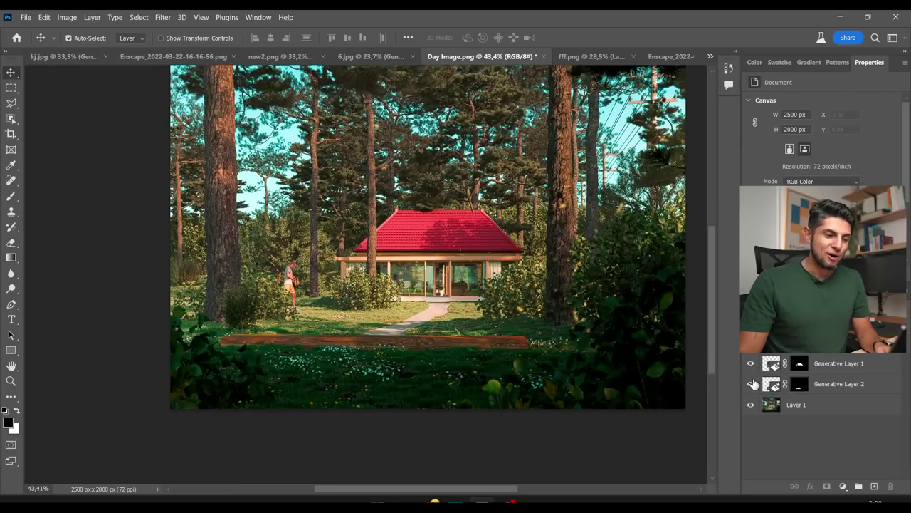
{"action": "scroll", "coordinate": [460, 322], "scroll_direction": "up", "scroll_amount": 3}
{"action": "scroll", "coordinate": [460, 322], "scroll_direction": "up", "scroll_amount": 2}
{"action": "scroll", "coordinate": [428, 325], "scroll_direction": "down", "scroll_amount": 4}
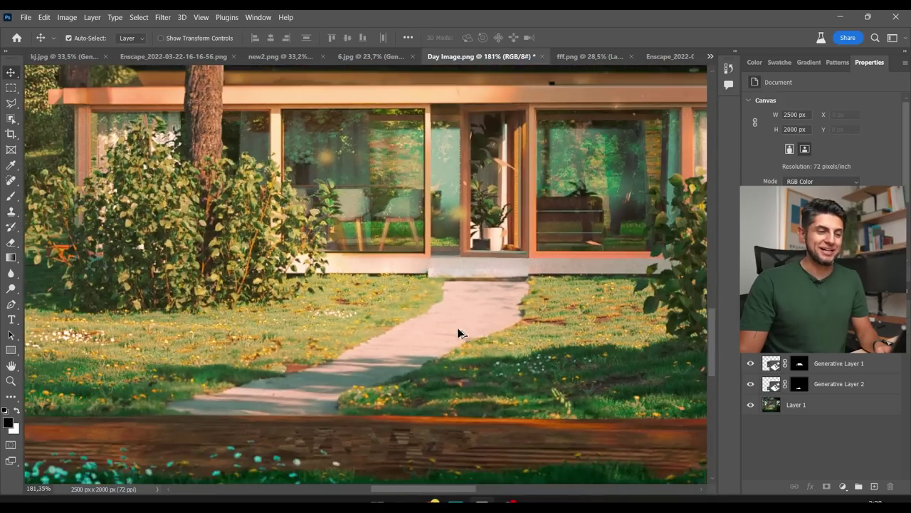
{"action": "scroll", "coordinate": [456, 334], "scroll_direction": "down", "scroll_amount": 1}
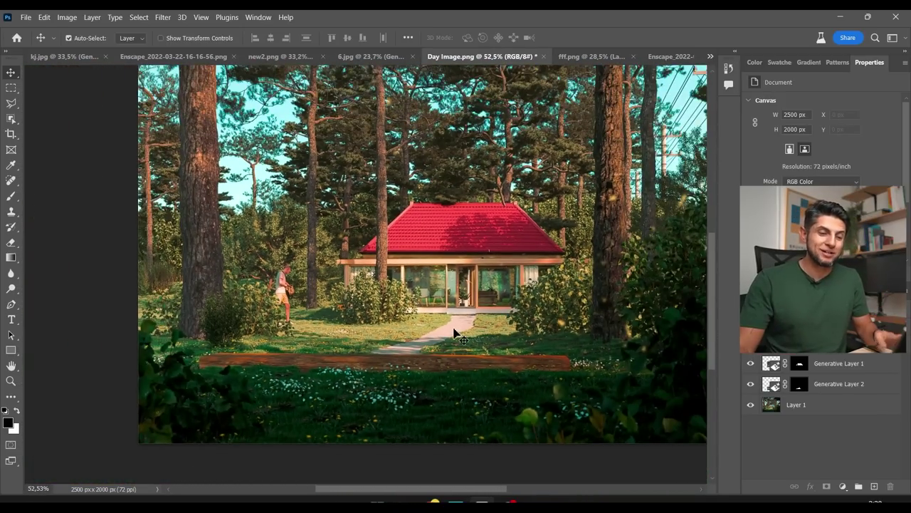
Step: On Layer 1, object-select the walking man and remove him with an empty-prompt Generative Fill
{"action": "left_click", "coordinate": [284, 288]}
{"action": "key", "text": "m"}
{"action": "scroll", "coordinate": [284, 288], "scroll_direction": "up", "scroll_amount": 10}
{"action": "key", "text": "w"}
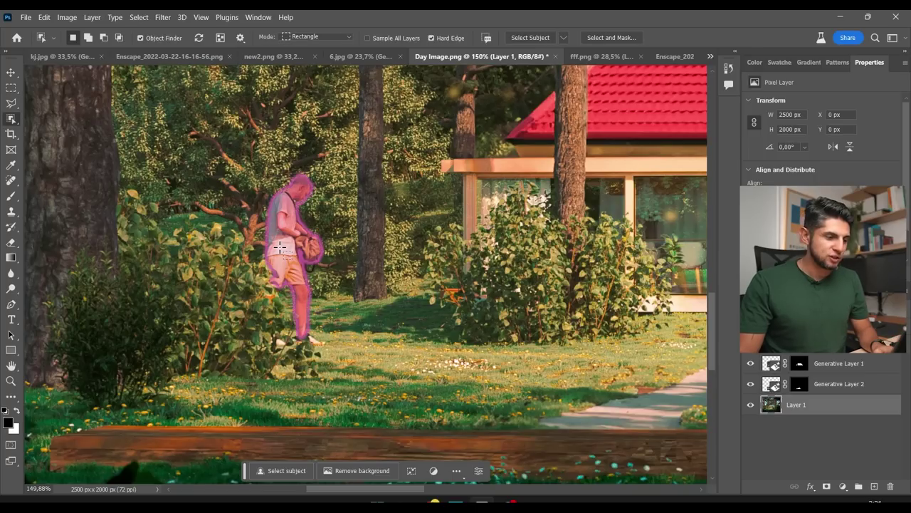
{"action": "left_click", "coordinate": [276, 245]}
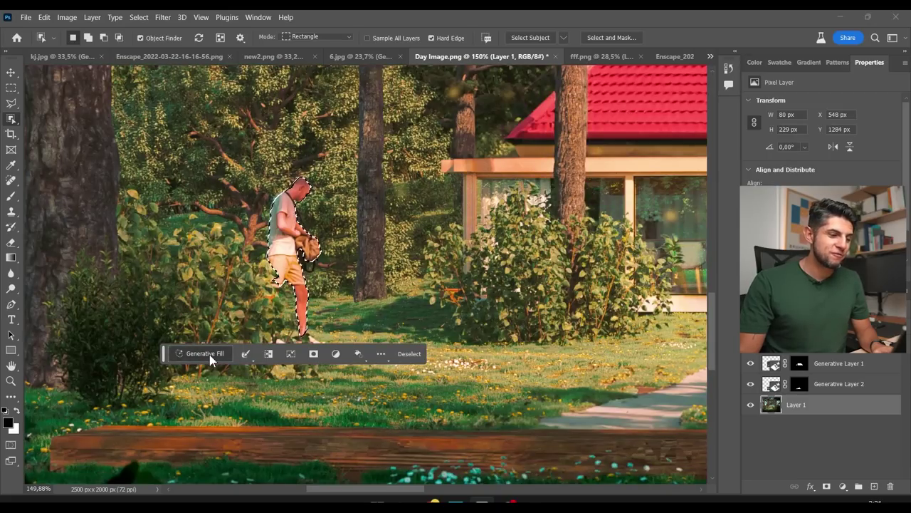
{"action": "left_click", "coordinate": [207, 353]}
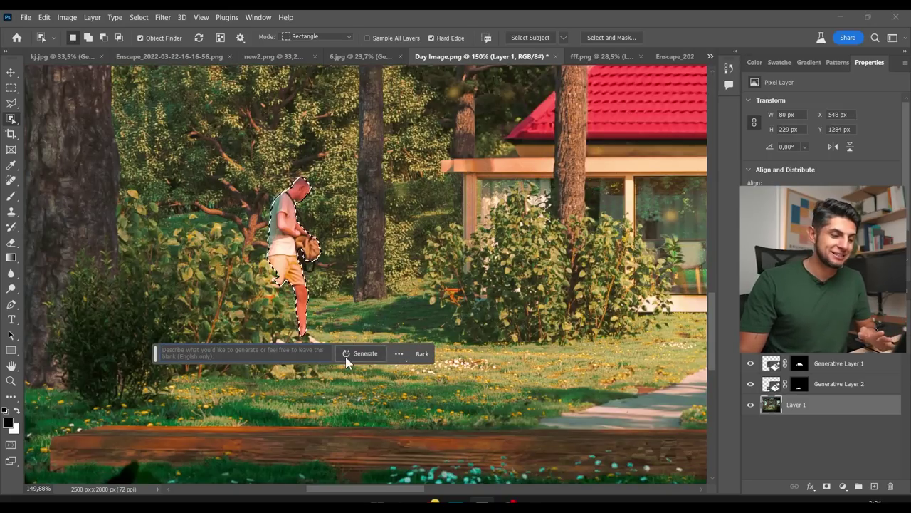
{"action": "left_click", "coordinate": [363, 353]}
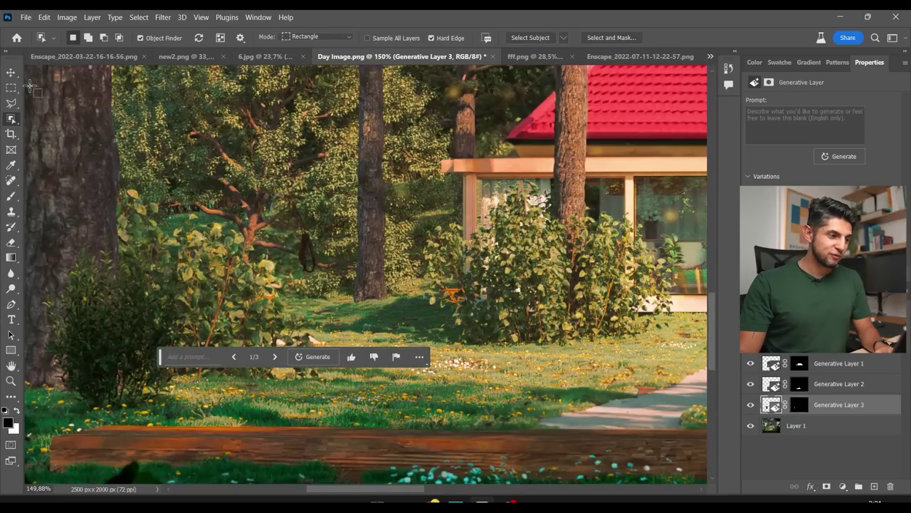
{"action": "left_click", "coordinate": [12, 72]}
{"action": "scroll", "coordinate": [341, 284], "scroll_direction": "down", "scroll_amount": 6}
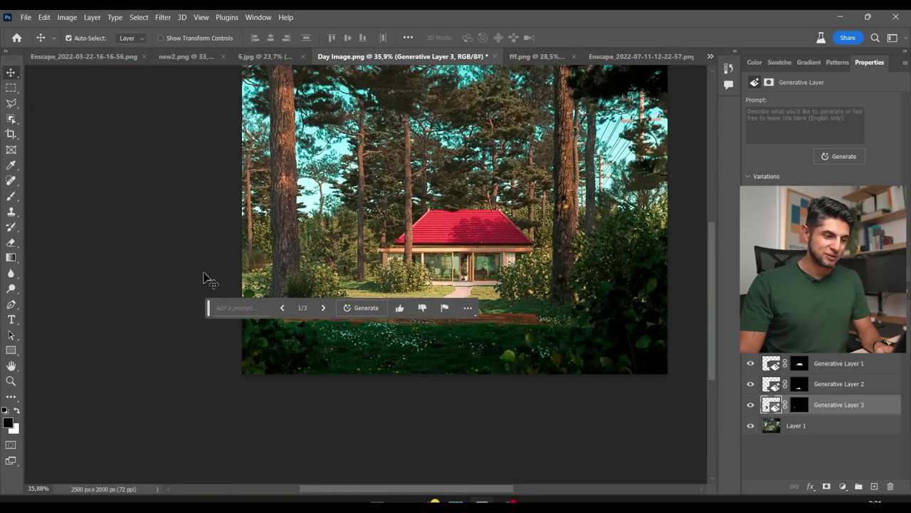
{"action": "left_click", "coordinate": [164, 265]}
{"action": "scroll", "coordinate": [313, 257], "scroll_direction": "up", "scroll_amount": 10}
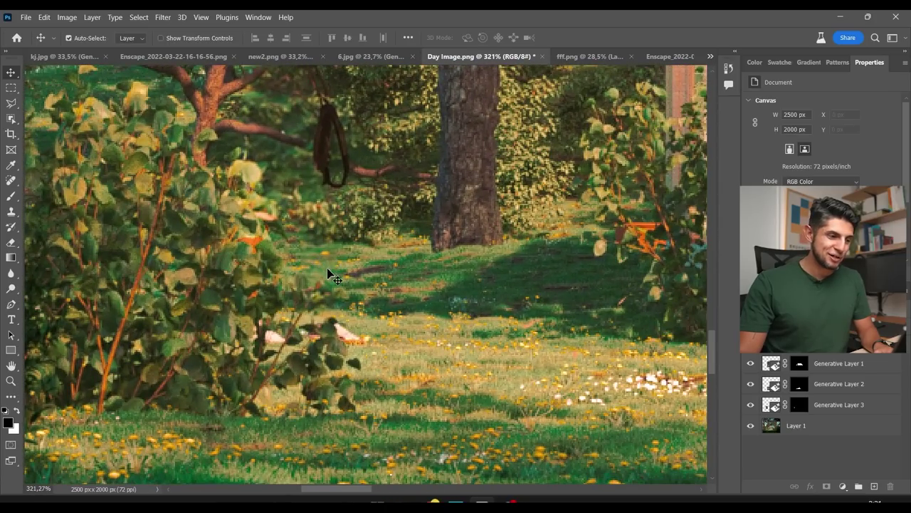
{"action": "left_click_drag", "start_coordinate": [329, 274], "coordinate": [329, 354]}
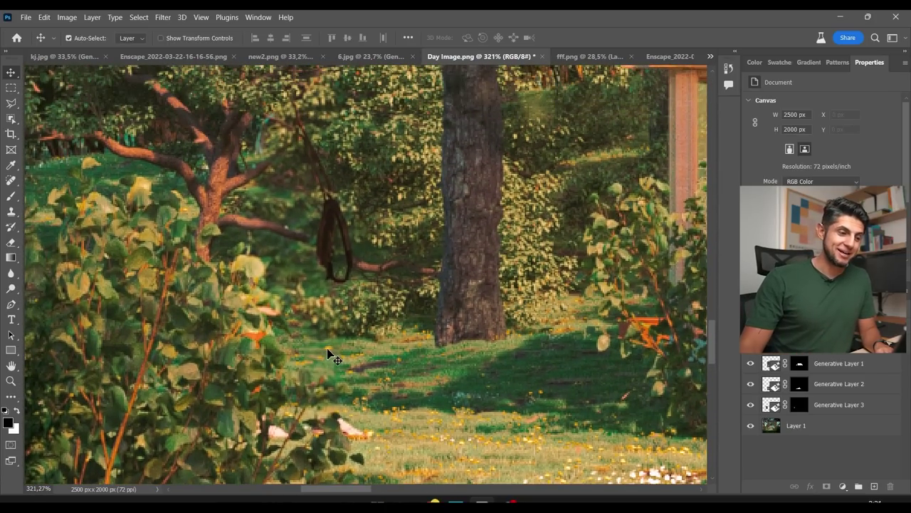
{"action": "scroll", "coordinate": [329, 357], "scroll_direction": "down", "scroll_amount": 10}
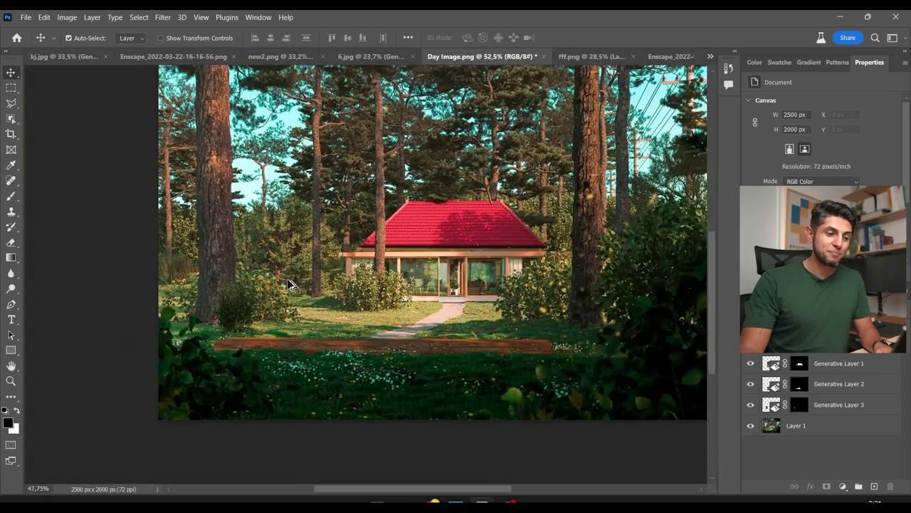
{"action": "scroll", "coordinate": [339, 375], "scroll_direction": "up", "scroll_amount": 4}
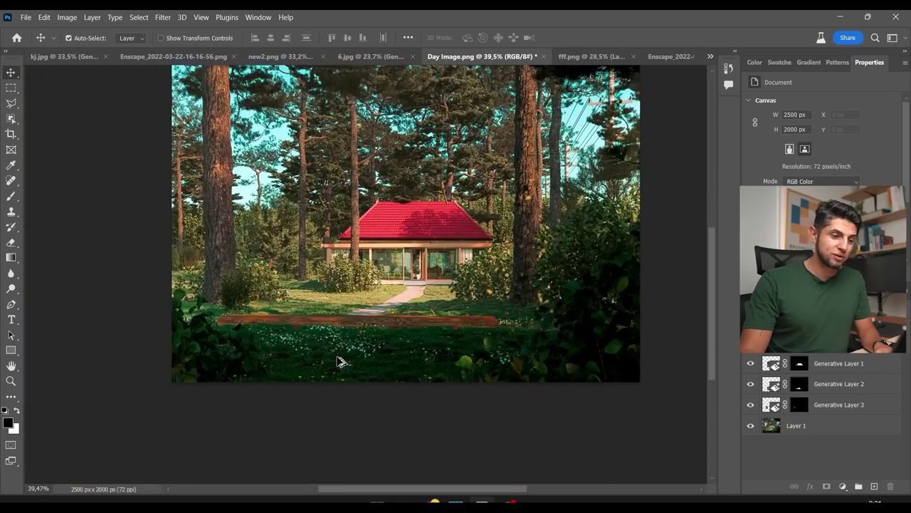